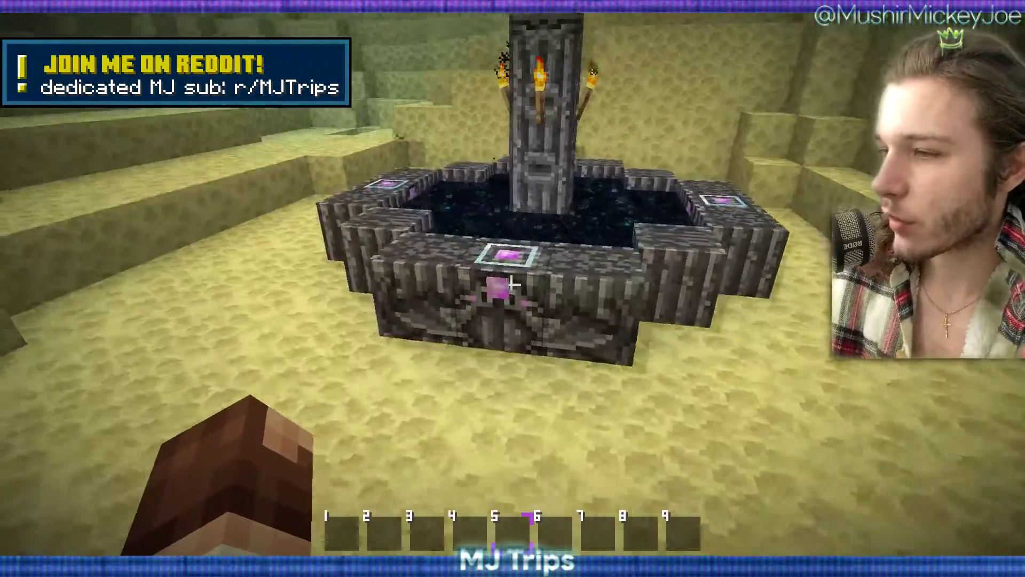
Step: Walk and jump around the custom bedrock fountain in the End, examining its rim, corners, basin and pillar
{"action": "key", "text": "w"}
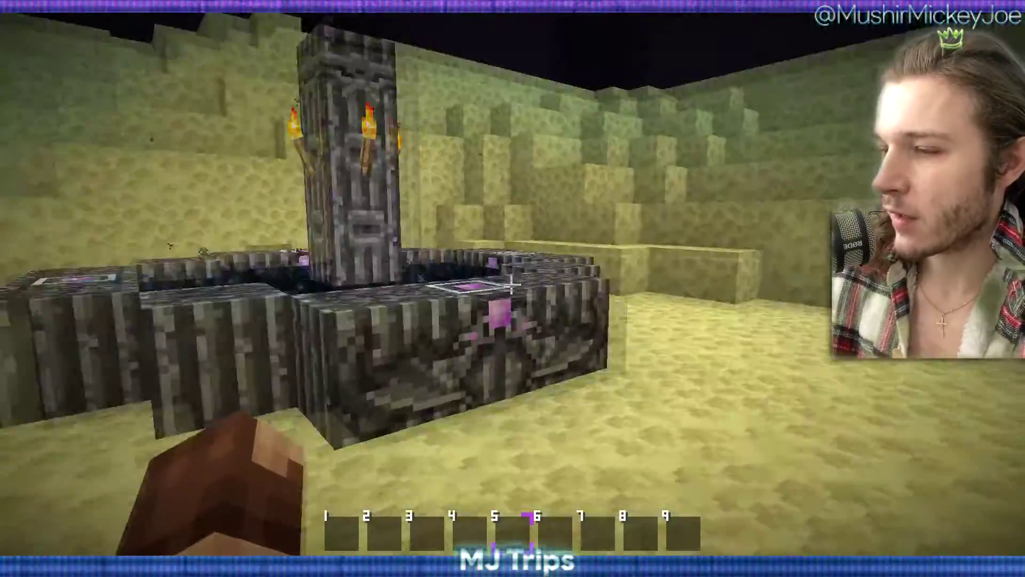
{"action": "key", "text": "space"}
{"action": "key", "text": "d"}
{"action": "key", "text": "shift"}
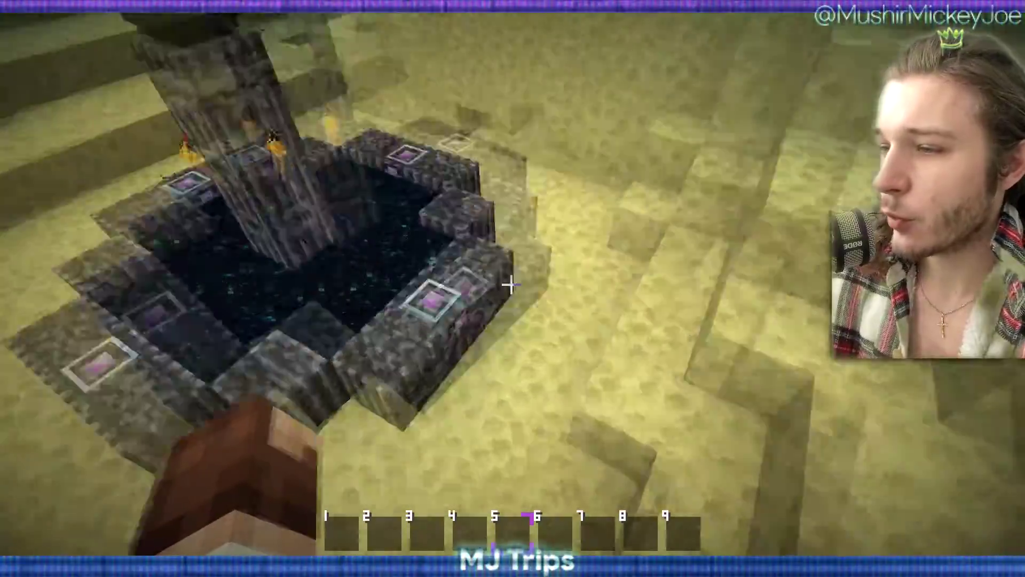
{"action": "key", "text": "w"}
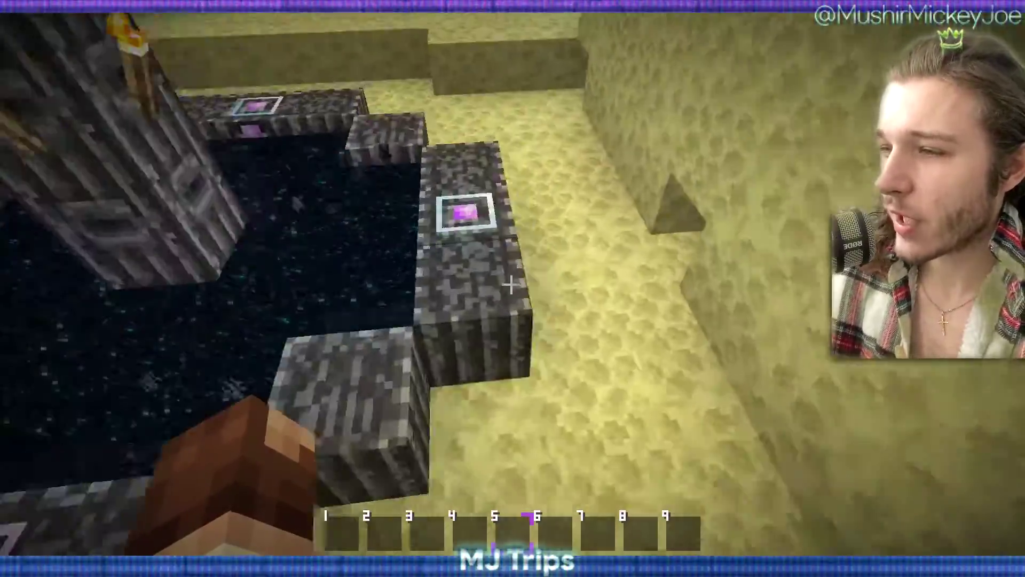
{"action": "key", "text": "shift"}
{"action": "key", "text": "w"}
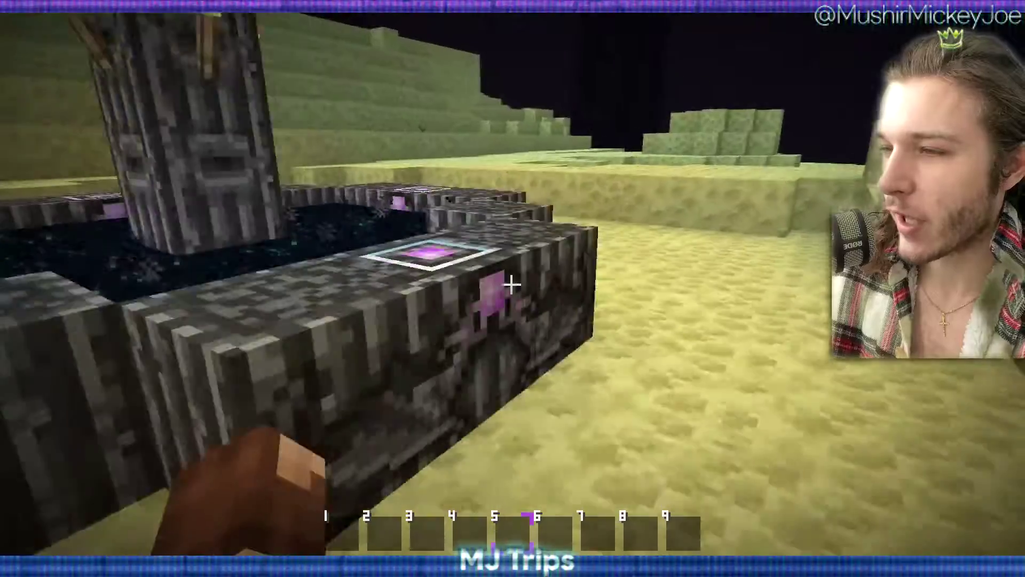
{"action": "key", "text": "space"}
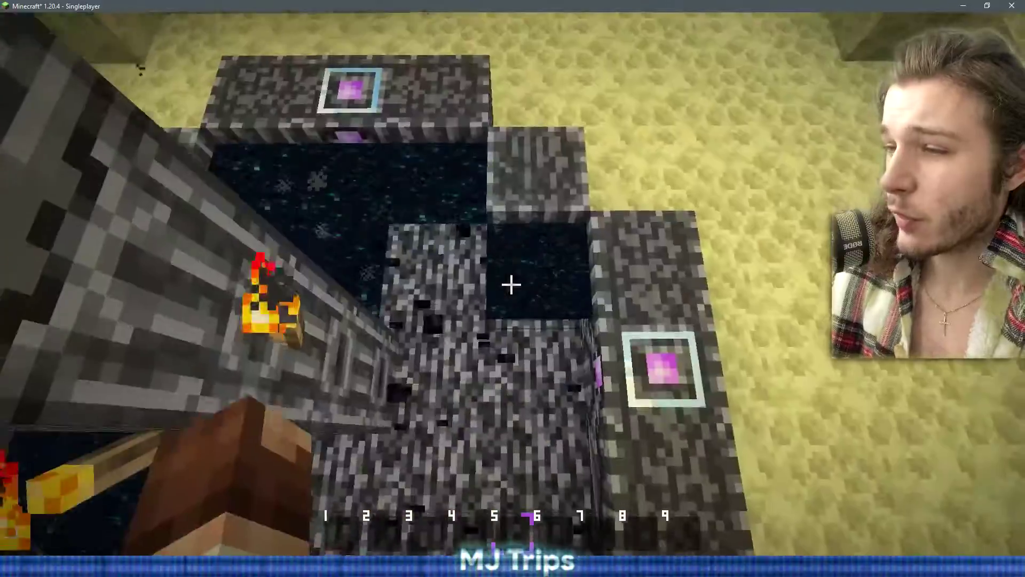
{"action": "left_click", "coordinate": [511, 284]}
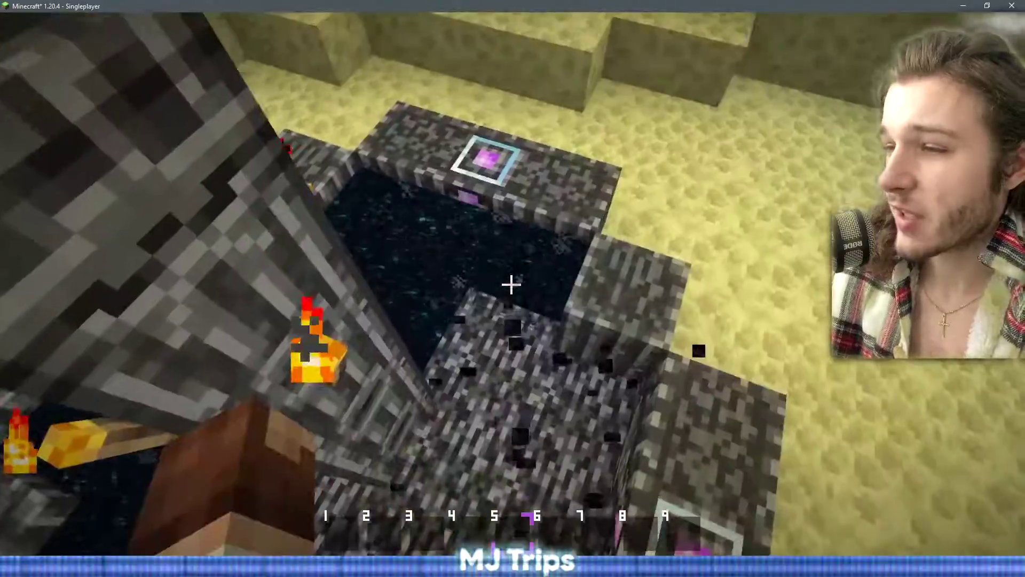
{"action": "left_click", "coordinate": [511, 284]}
{"action": "left_click", "coordinate": [511, 284]}
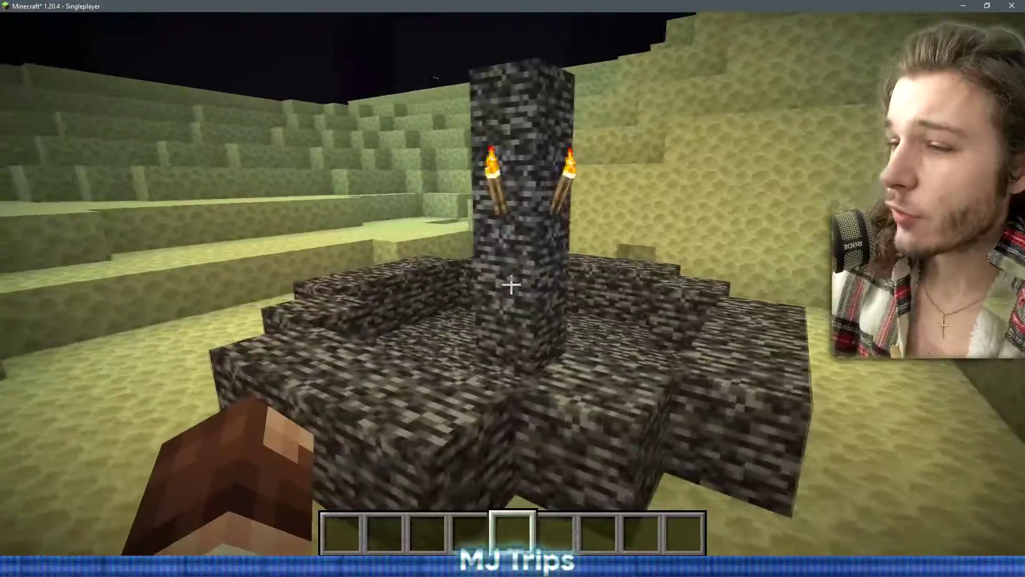
Step: Circle the fountain with the default bedrock texture and examine its outer blocks and basin floor up close
{"action": "key", "text": "w"}
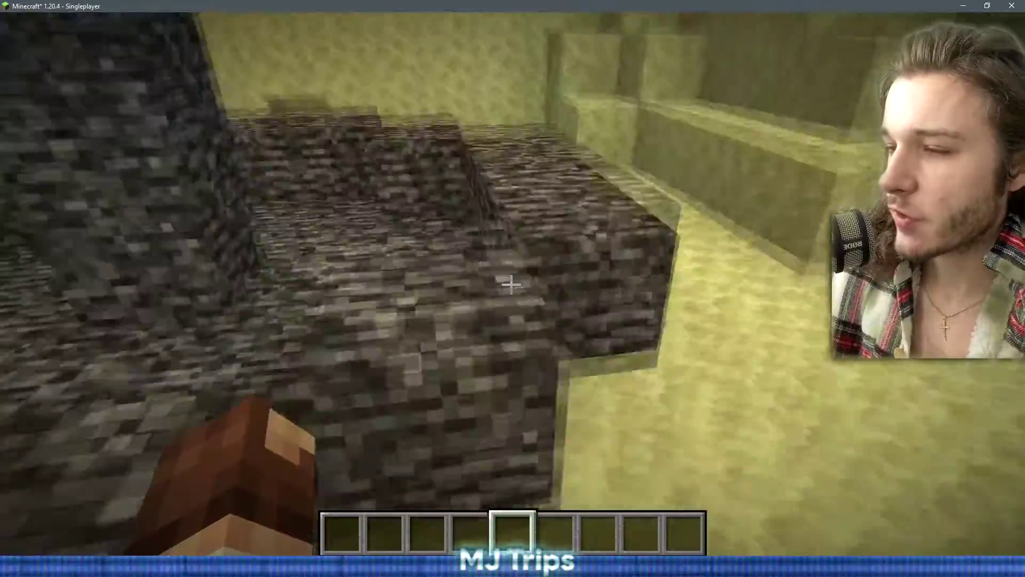
{"action": "key", "text": "w"}
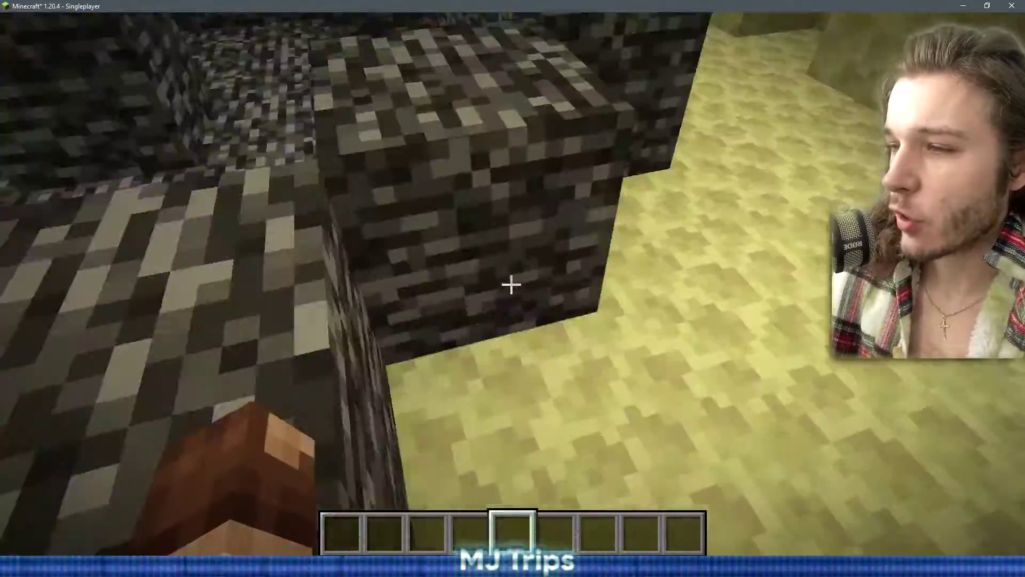
{"action": "key", "text": "w"}
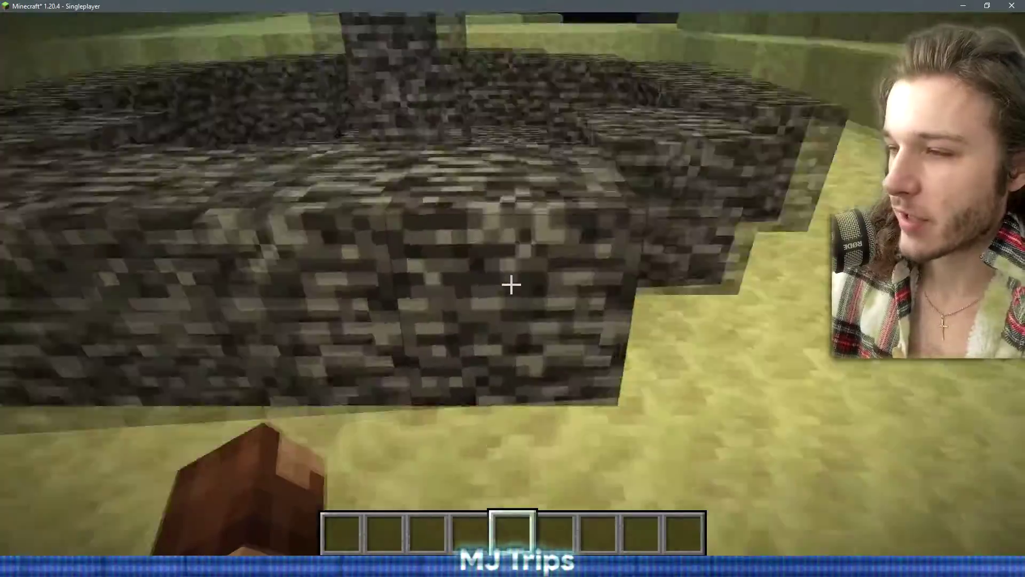
{"action": "key", "text": "s"}
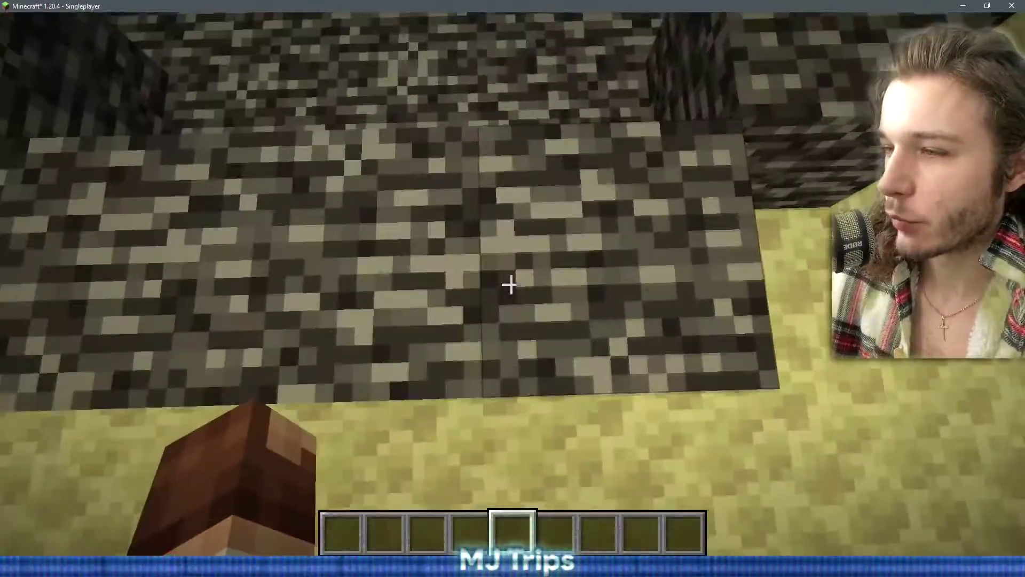
{"action": "key", "text": "w"}
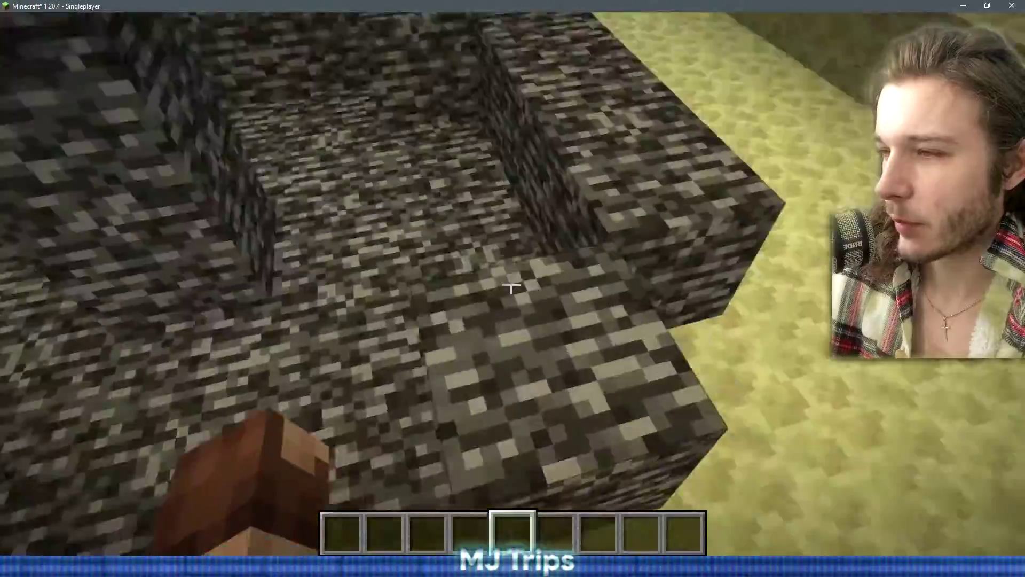
{"action": "key", "text": "w"}
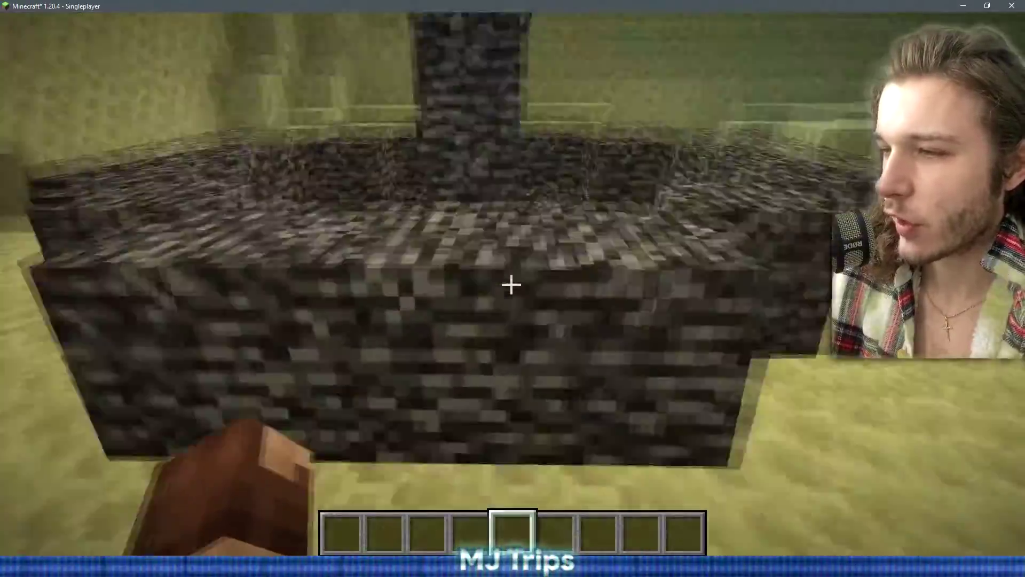
{"action": "key", "text": "w"}
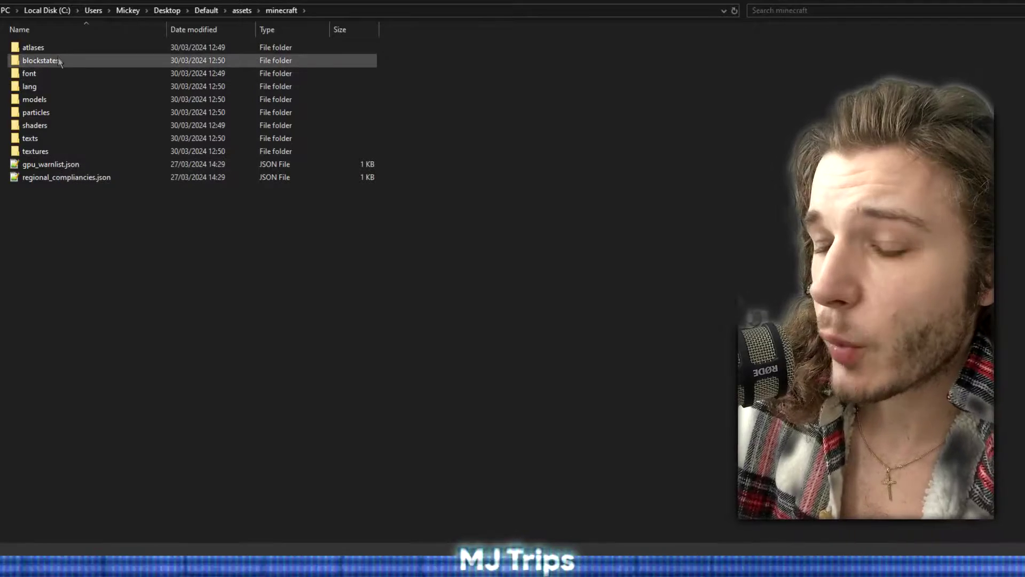
Step: Switch to File Explorer, browse the Default assets' blockstates folder and open air.json in Notepad++
{"action": "double_click", "coordinate": [41, 60]}
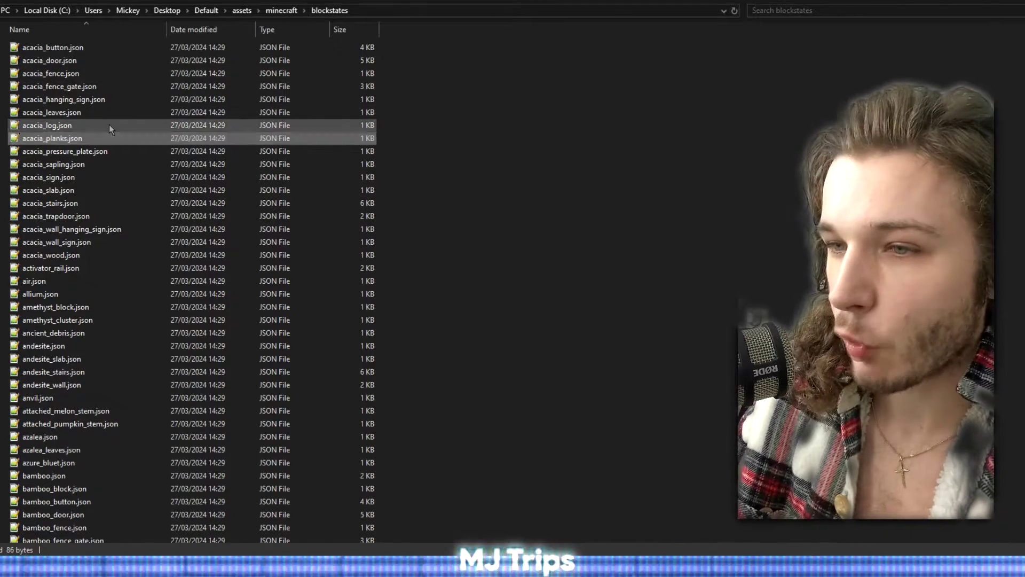
{"action": "left_click", "coordinate": [59, 268]}
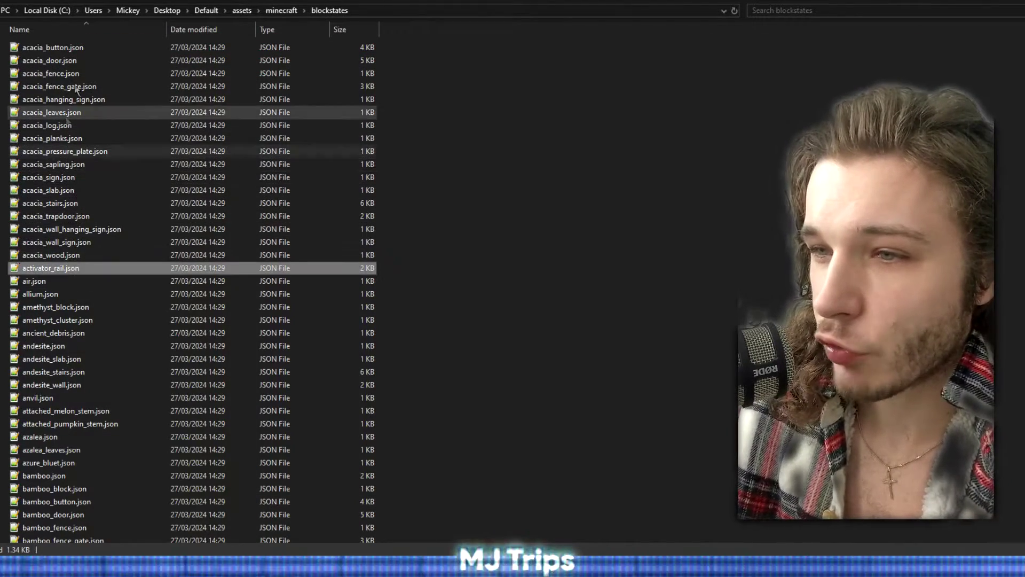
{"action": "left_click", "coordinate": [80, 164]}
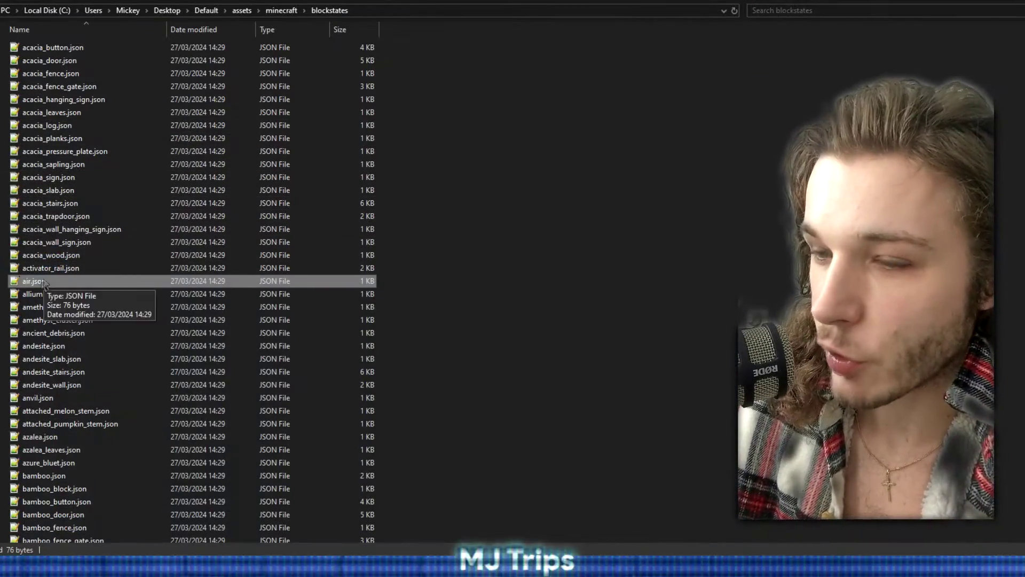
{"action": "double_click", "coordinate": [31, 283]}
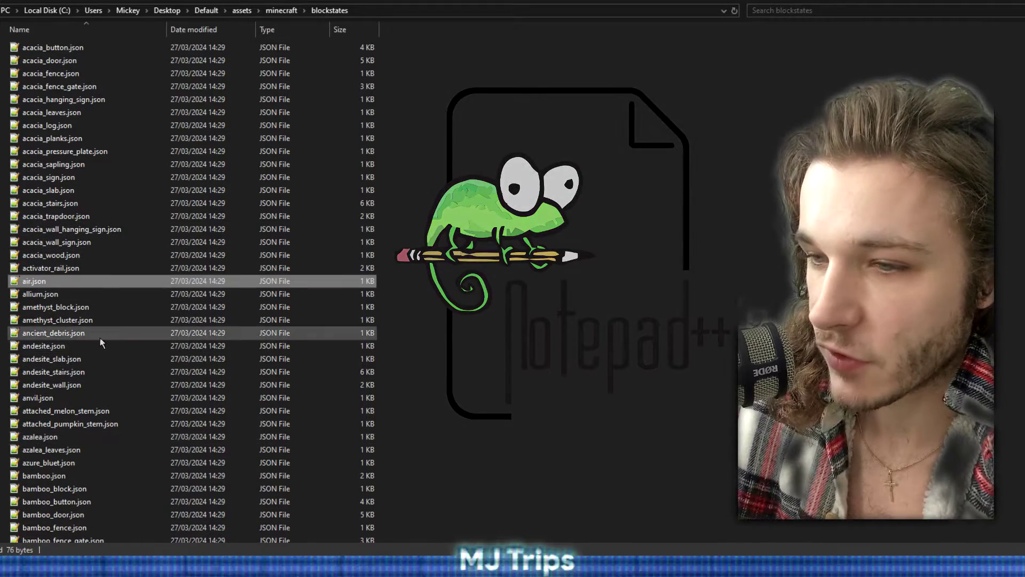
{"action": "scroll", "coordinate": [92, 345], "scroll_direction": "down", "scroll_amount": 1}
{"action": "left_click", "coordinate": [96, 319]}
{"action": "scroll", "coordinate": [111, 324], "scroll_direction": "down", "scroll_amount": 3}
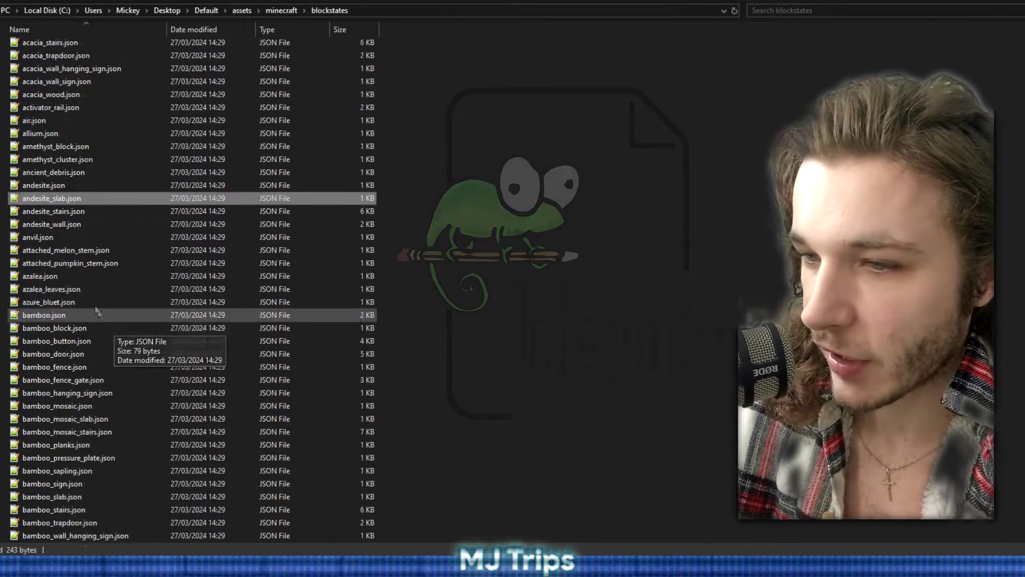
{"action": "scroll", "coordinate": [98, 315], "scroll_direction": "down", "scroll_amount": 2}
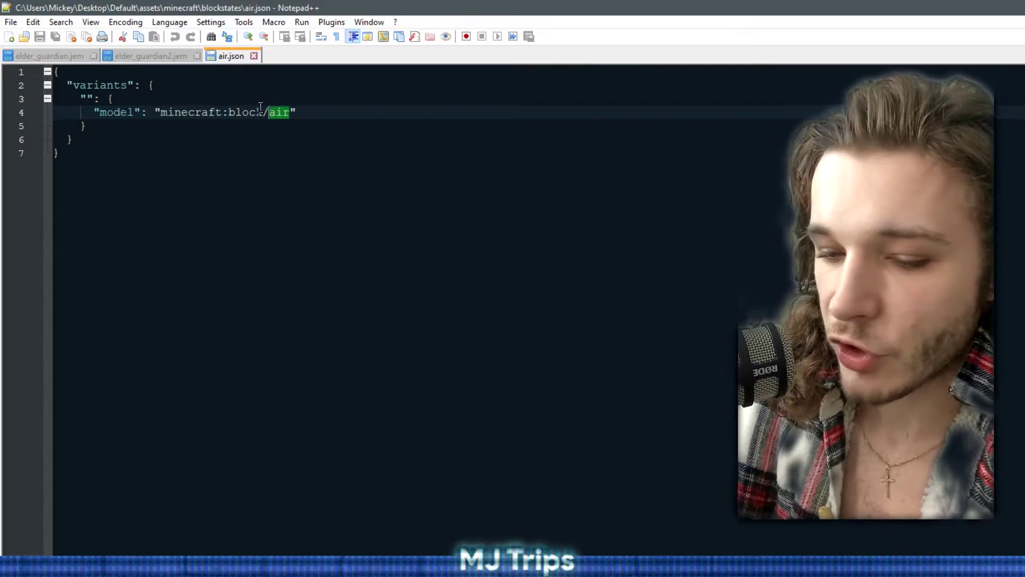
Step: Set the model reference to minecraft:block/bedrock and save the file as bedrock.json in blockstates, replacing the existing file
{"action": "type", "text": "bedrock"}
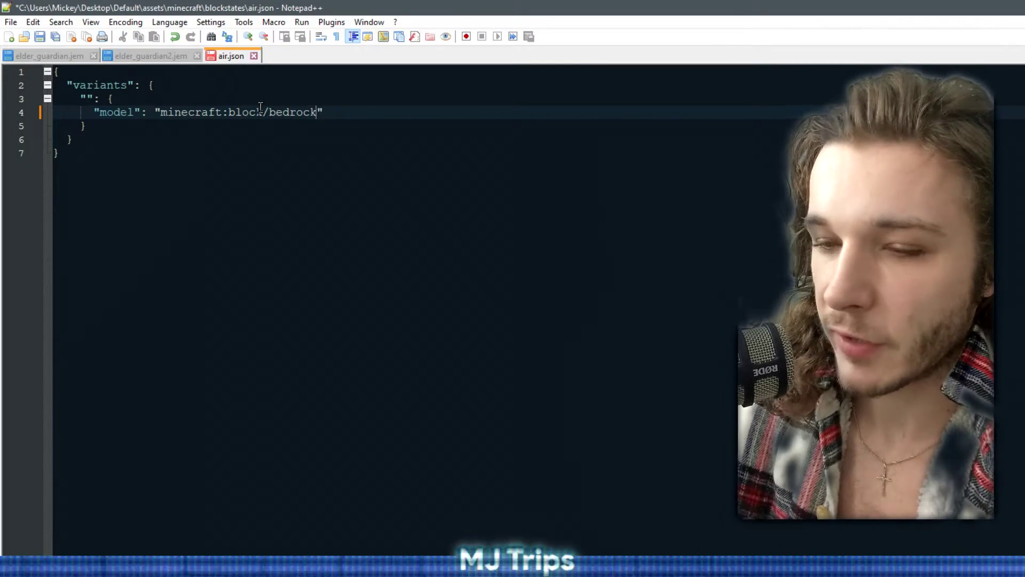
{"action": "left_click", "coordinate": [6, 23]}
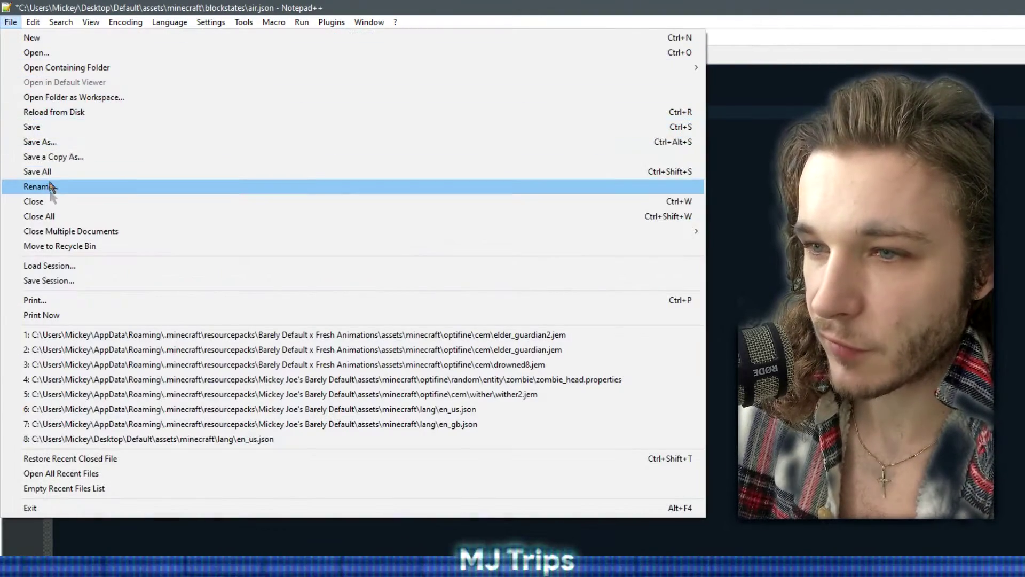
{"action": "left_click", "coordinate": [60, 146]}
{"action": "type", "text": "bedrock.json"}
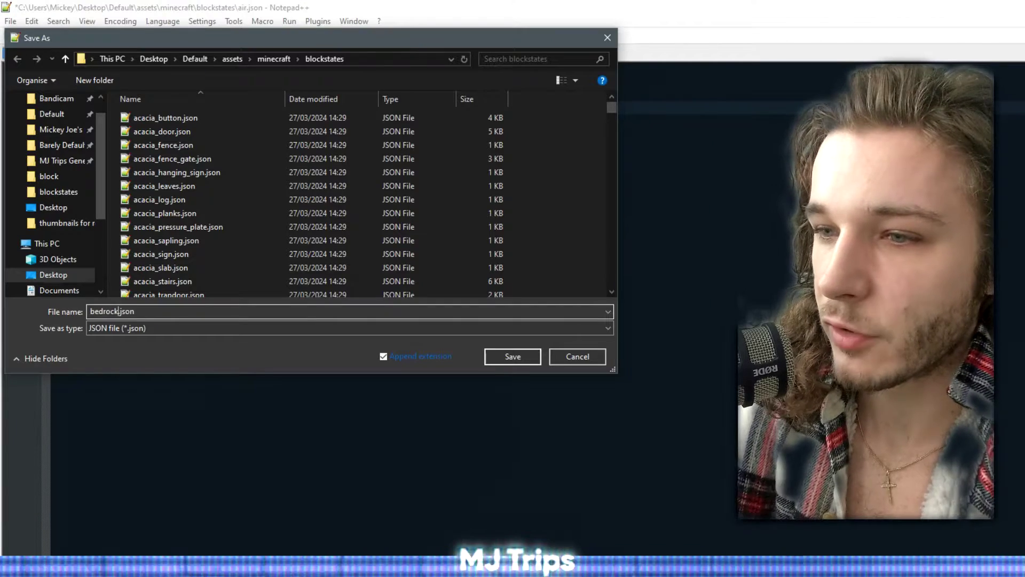
{"action": "left_click", "coordinate": [514, 356]}
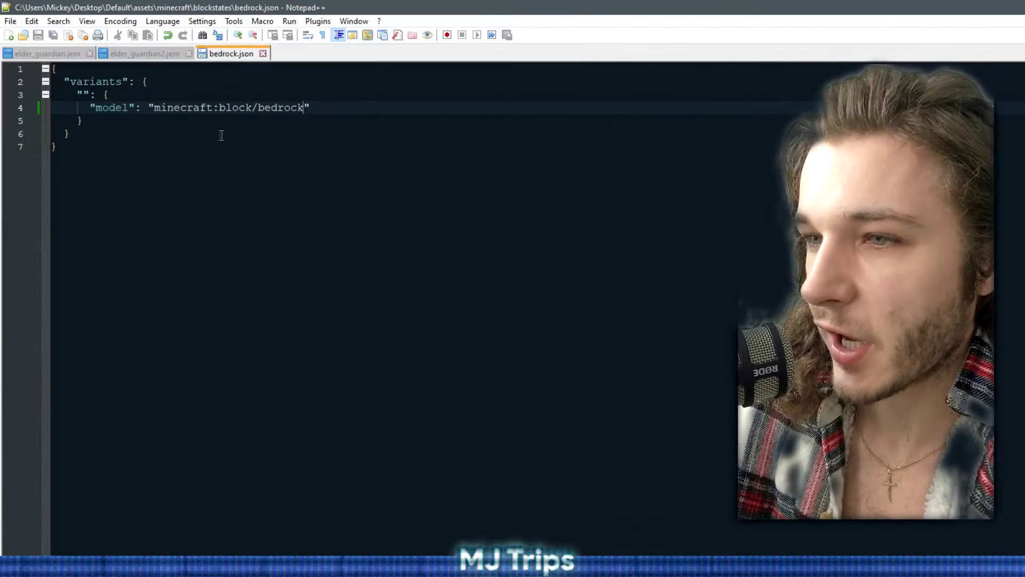
{"action": "left_click", "coordinate": [163, 174]}
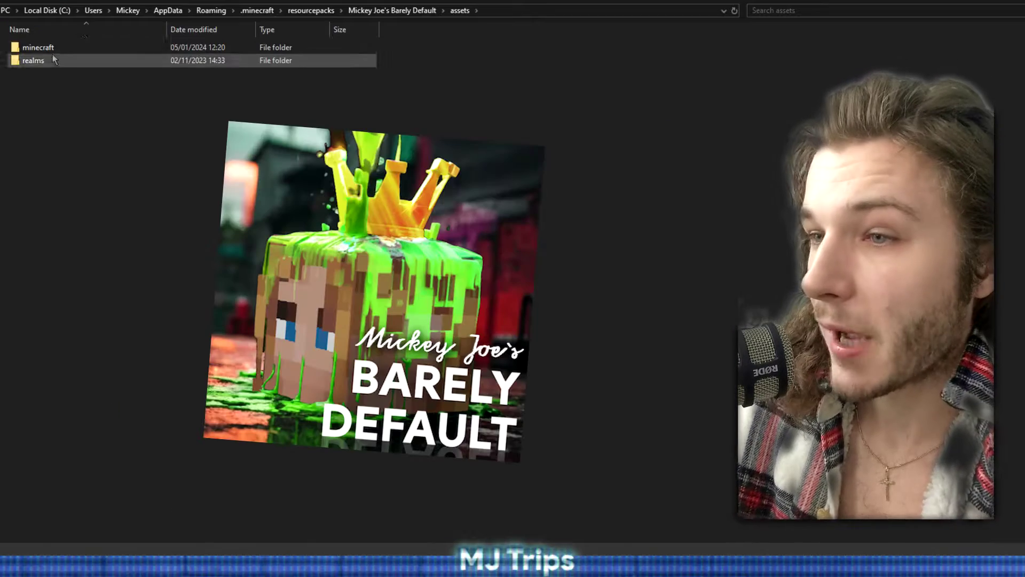
Step: In the Barely Default resource pack, go to assets/minecraft/optifine/ctm and look through its texture folders
{"action": "double_click", "coordinate": [52, 48]}
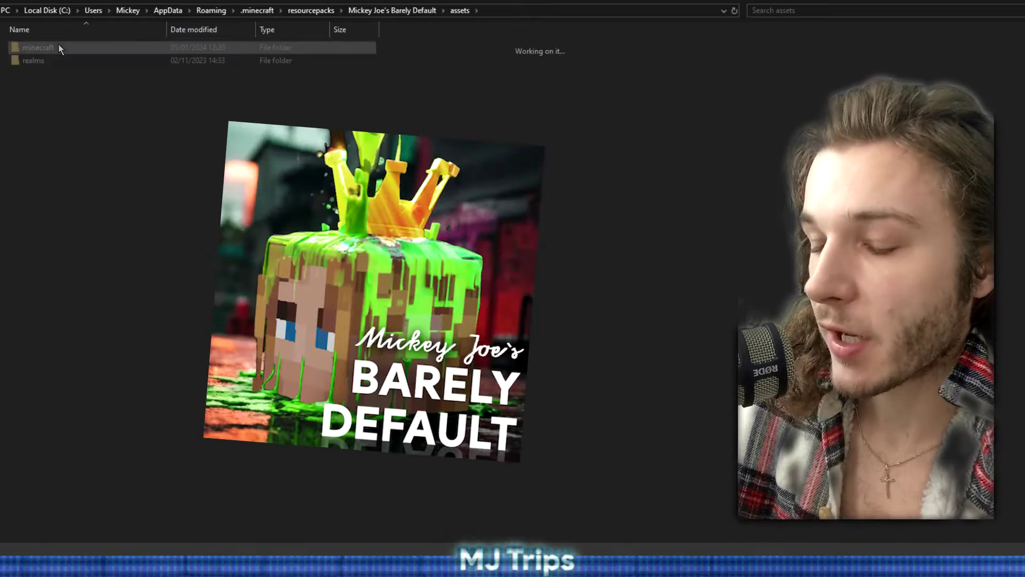
{"action": "double_click", "coordinate": [50, 98]}
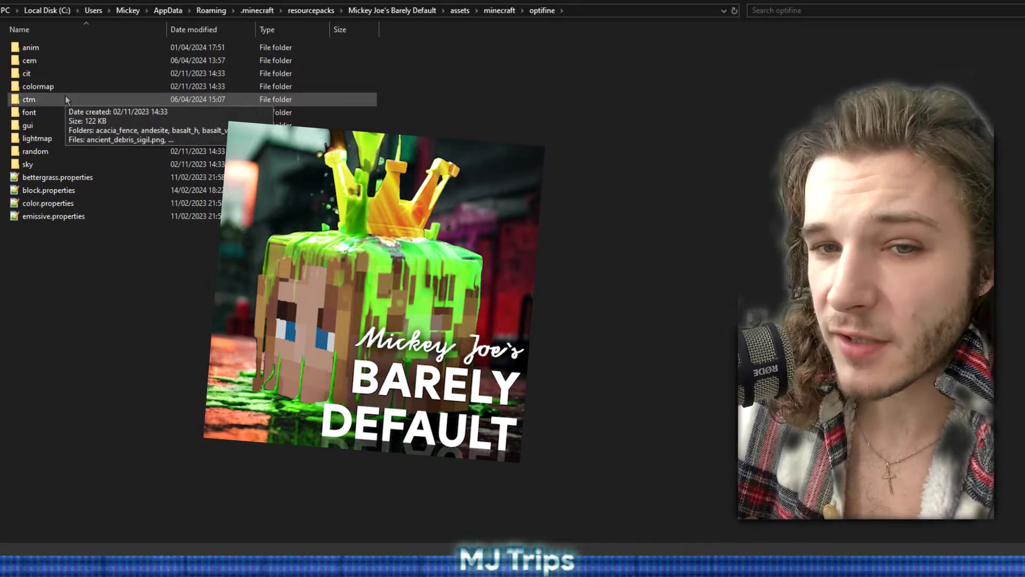
{"action": "double_click", "coordinate": [66, 99]}
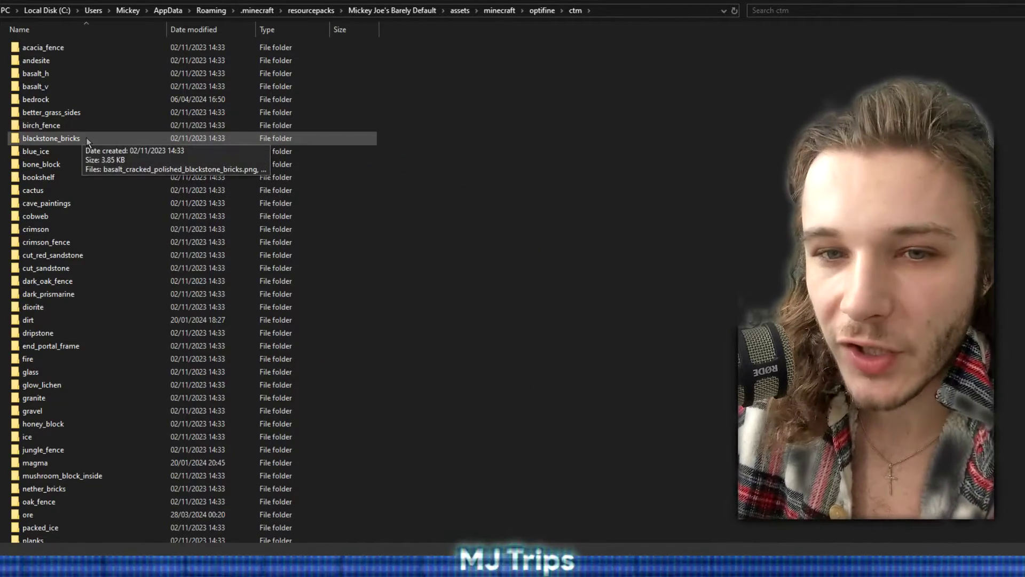
{"action": "left_click", "coordinate": [96, 164]}
{"action": "scroll", "coordinate": [127, 267], "scroll_direction": "down", "scroll_amount": 3}
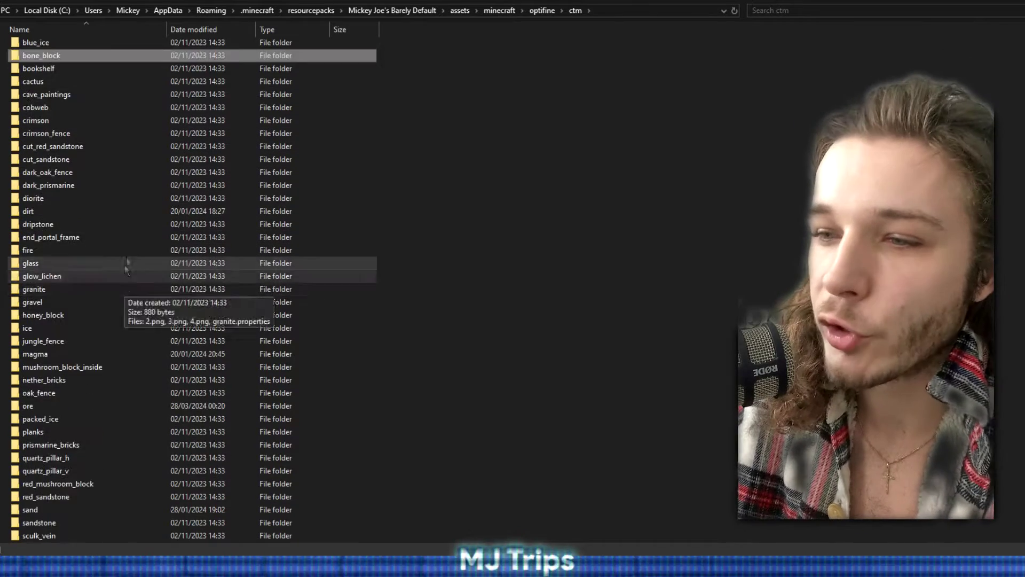
{"action": "scroll", "coordinate": [127, 267], "scroll_direction": "down", "scroll_amount": 4}
{"action": "left_click", "coordinate": [126, 284]}
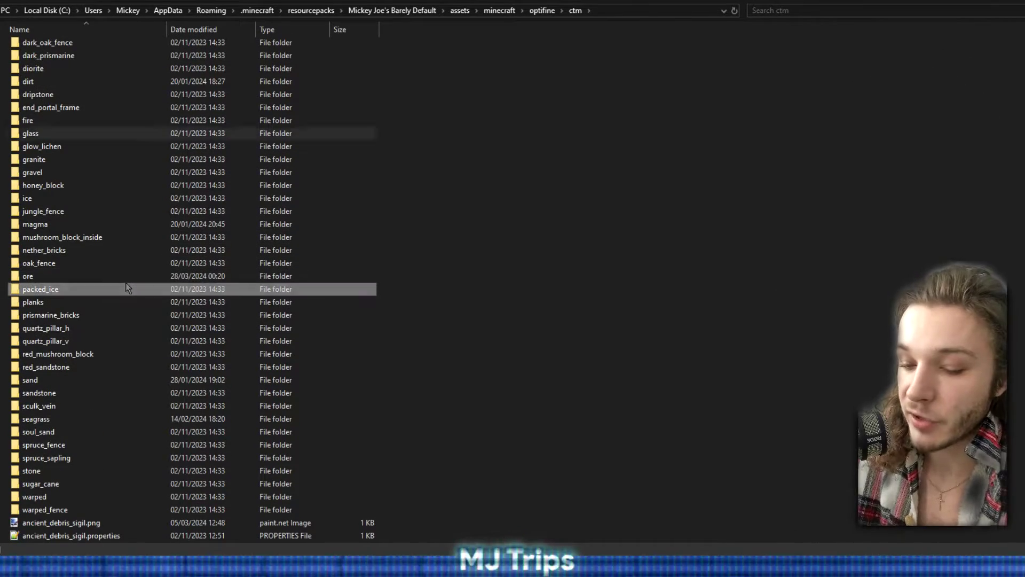
Step: Open 3.png from the ctm glass folder in paint.net and sample the pale edge colour C0F0EE
{"action": "key", "text": "g"}
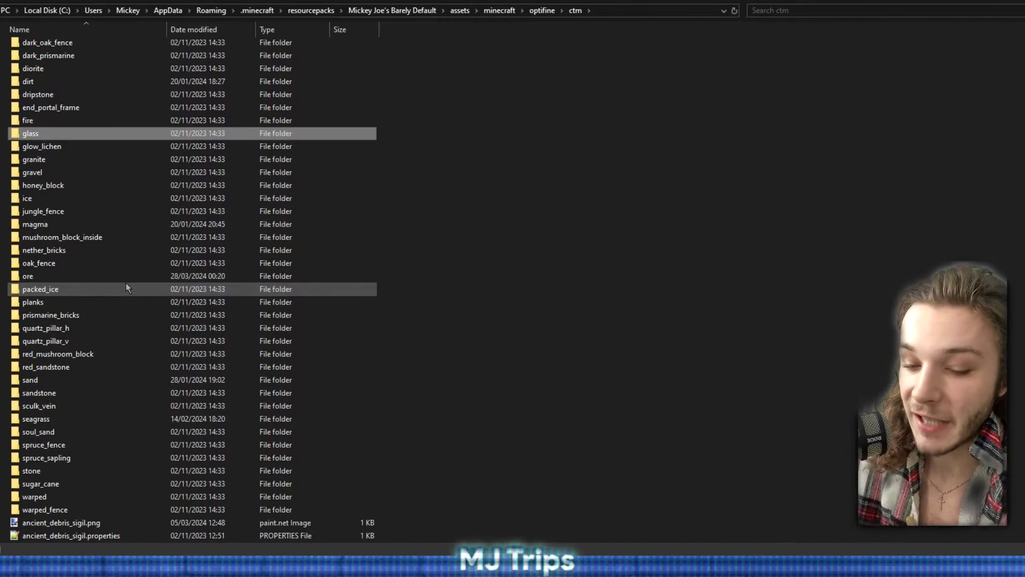
{"action": "double_click", "coordinate": [49, 137]}
{"action": "double_click", "coordinate": [236, 104]}
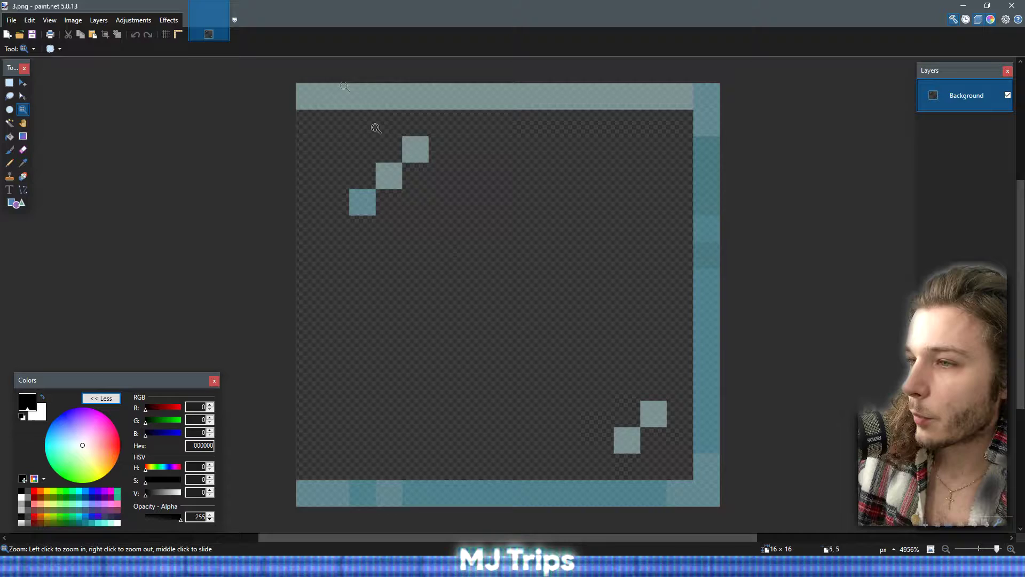
{"action": "left_click", "coordinate": [23, 163]}
{"action": "left_click", "coordinate": [416, 96]}
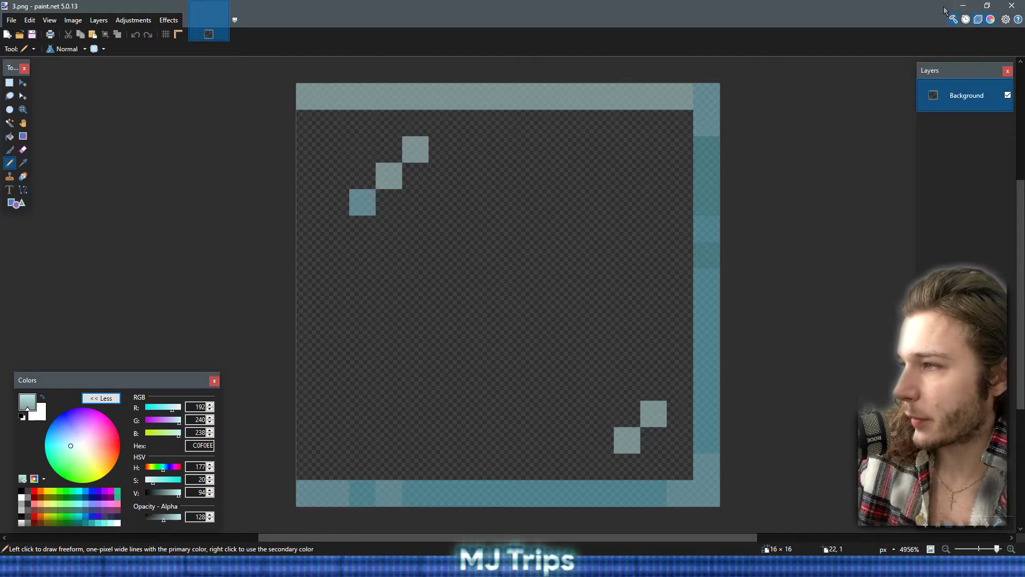
{"action": "left_click", "coordinate": [963, 5]}
Step: Look over the numbered glass tiles, return to the ctm folder and open its bedrock folder
{"action": "mouse_move", "coordinate": [26, 402]}
{"action": "left_mouse_down"}
{"action": "mouse_move", "coordinate": [119, 264]}
{"action": "mouse_move", "coordinate": [641, 120]}
{"action": "mouse_move", "coordinate": [977, 96]}
{"action": "left_mouse_up"}
{"action": "left_click", "coordinate": [570, 342]}
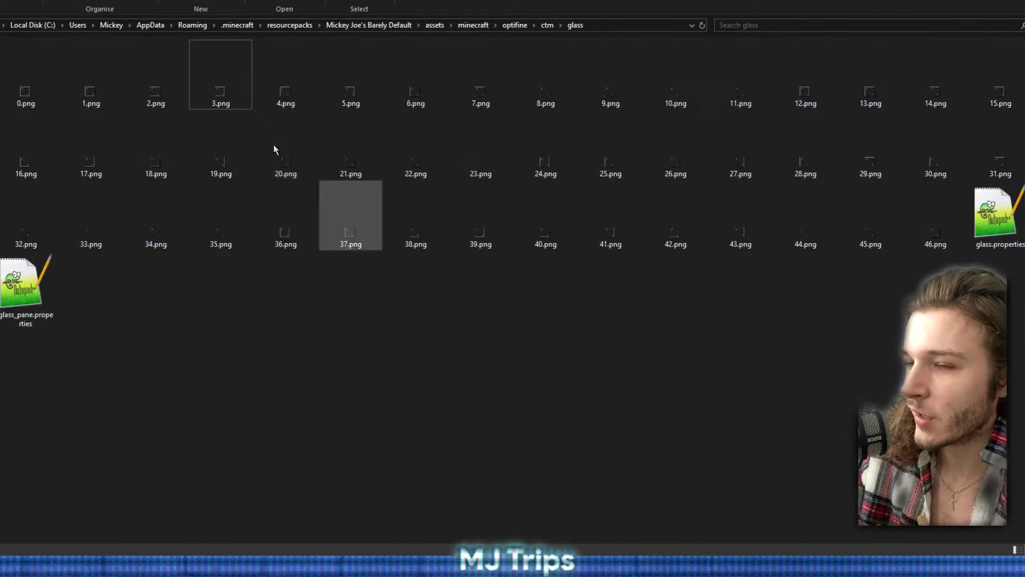
{"action": "left_click_drag", "start_coordinate": [1021, 360], "coordinate": [18, 75]}
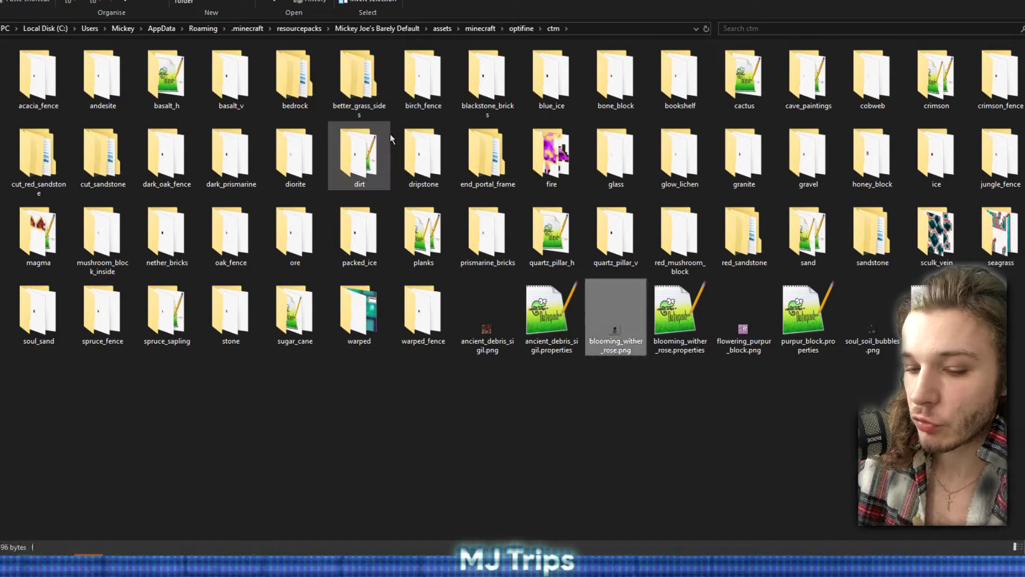
{"action": "double_click", "coordinate": [296, 91]}
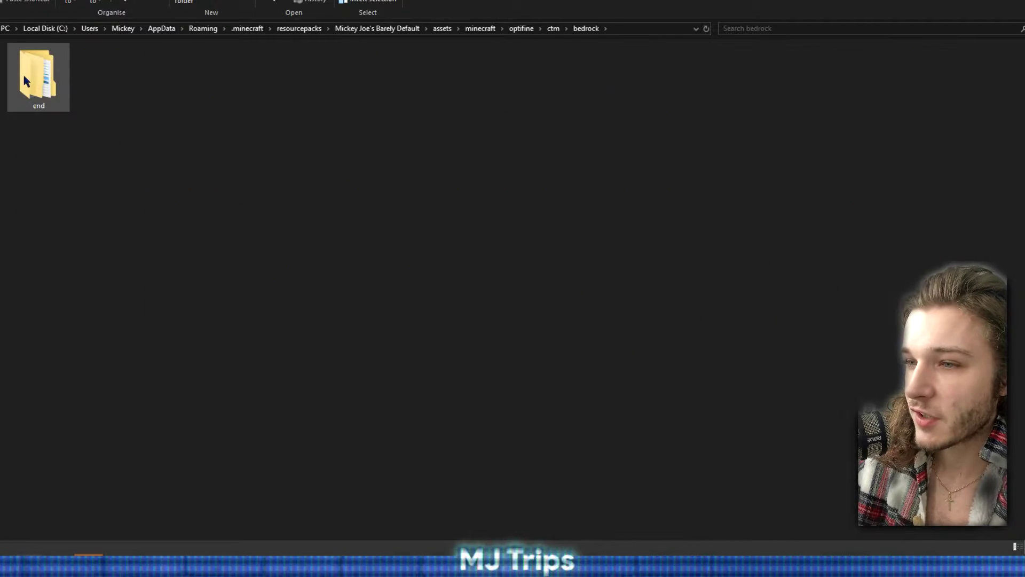
Step: Look through the top and sides folders inside bedrock's end folder and open their properties files in Notepad++
{"action": "double_click", "coordinate": [37, 78]}
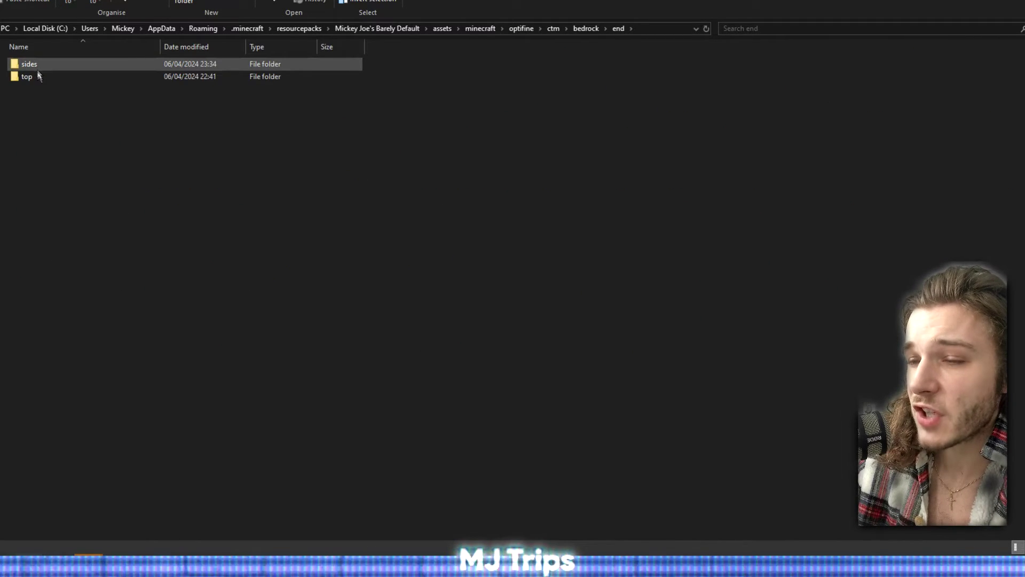
{"action": "left_click", "coordinate": [39, 78]}
{"action": "double_click", "coordinate": [40, 79]}
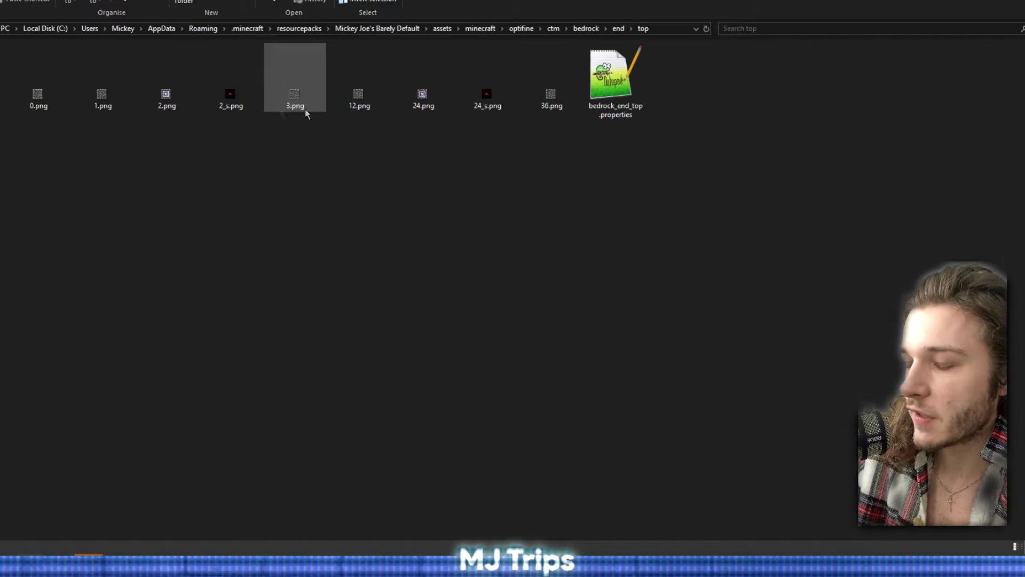
{"action": "key", "text": "alt+Left"}
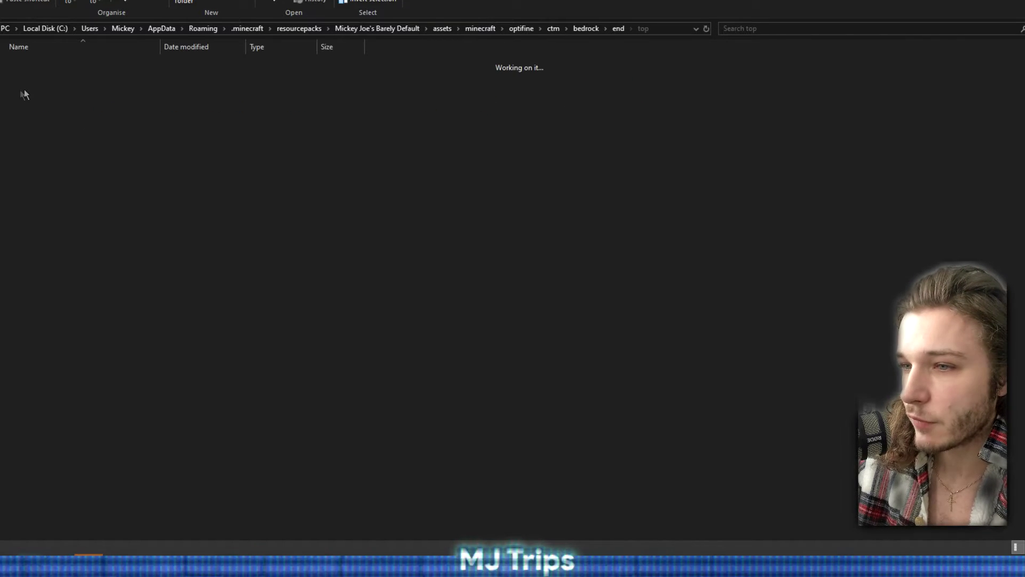
{"action": "double_click", "coordinate": [33, 65]}
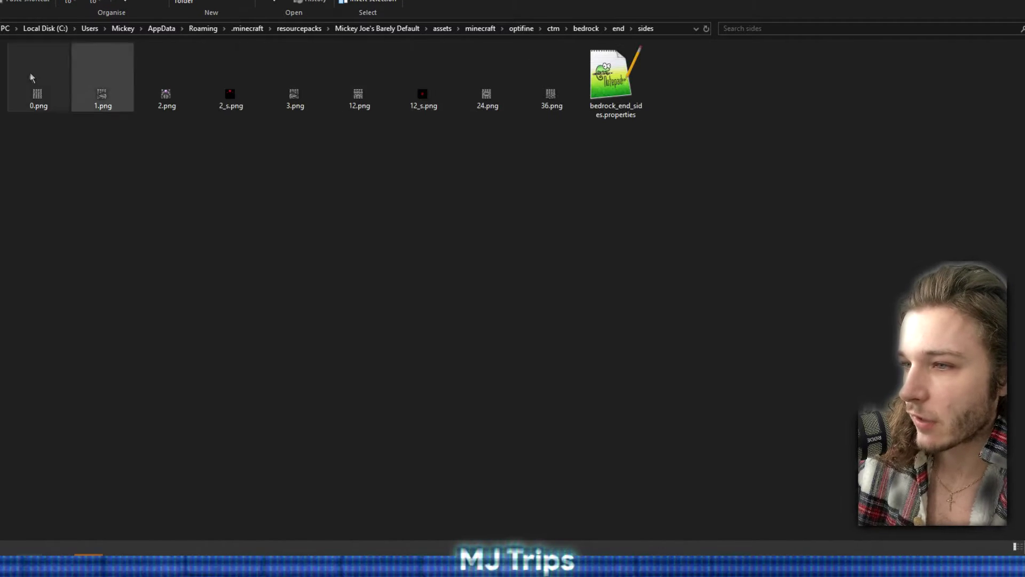
{"action": "double_click", "coordinate": [614, 80]}
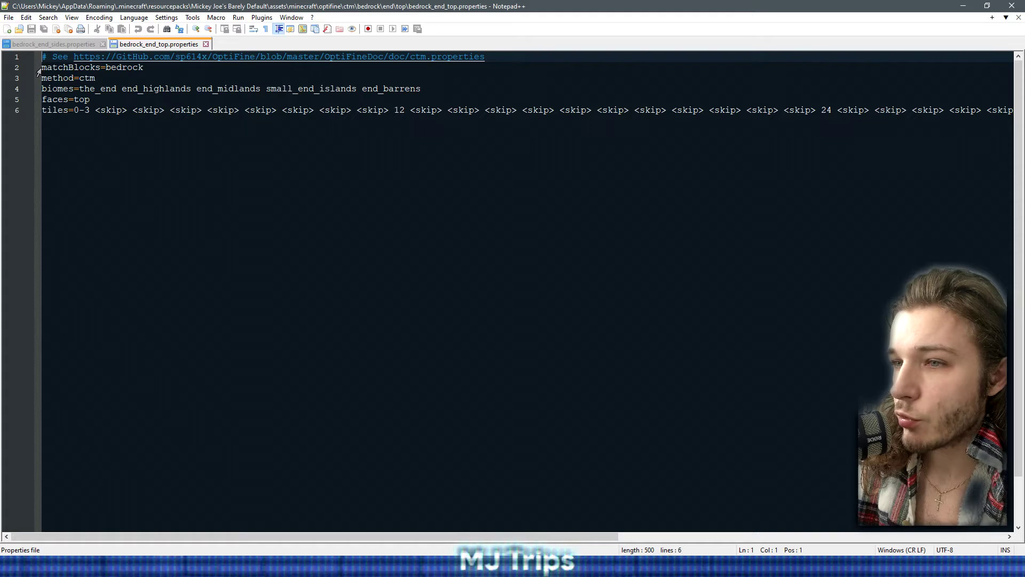
Step: Examine the matchBlocks, method, biomes, faces and tiles entries in bedrock_end_top.properties
{"action": "left_click_drag", "start_coordinate": [43, 67], "coordinate": [877, 158]}
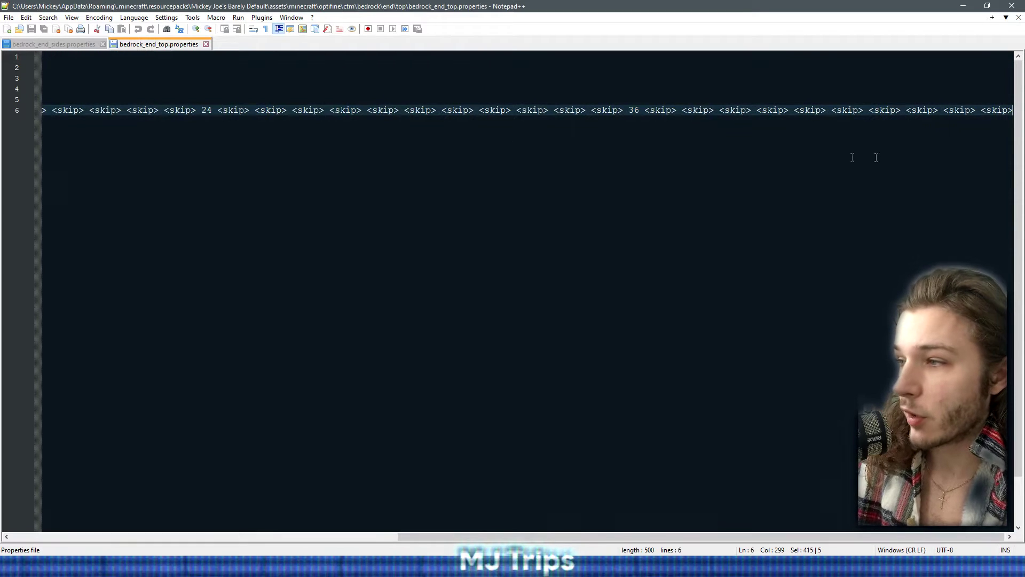
{"action": "left_click", "coordinate": [238, 111]}
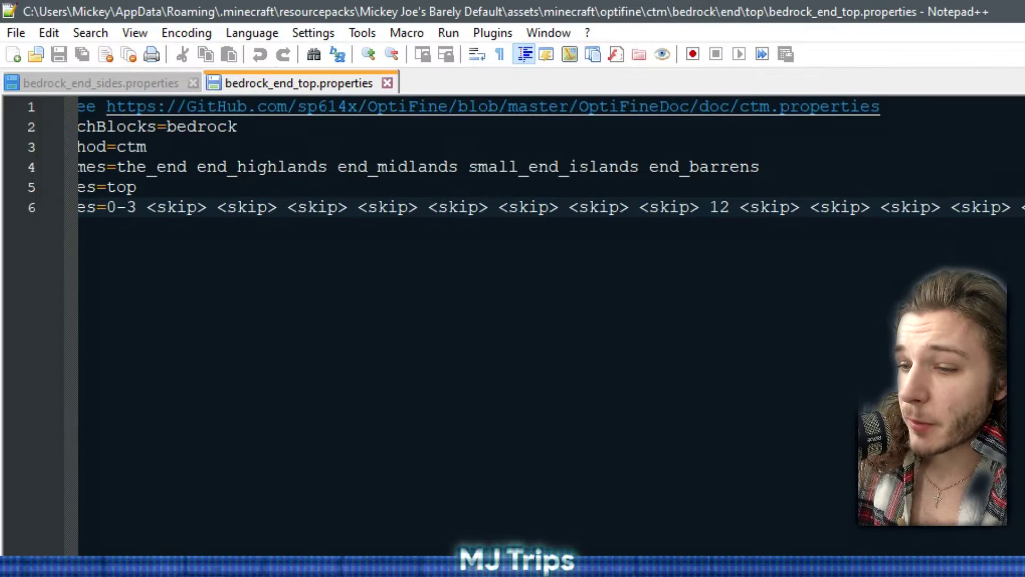
{"action": "left_click", "coordinate": [292, 125]}
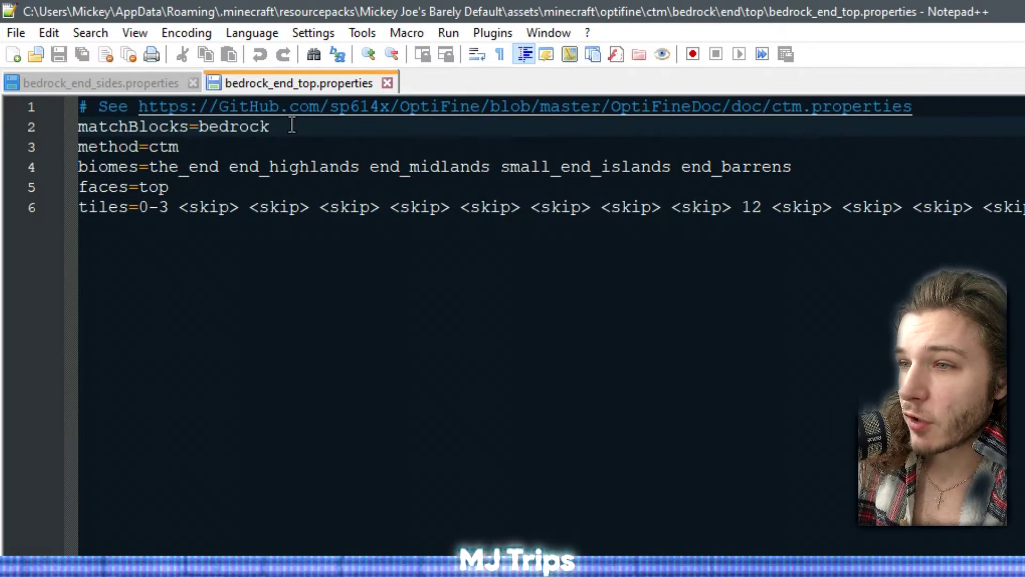
{"action": "left_click", "coordinate": [219, 145]}
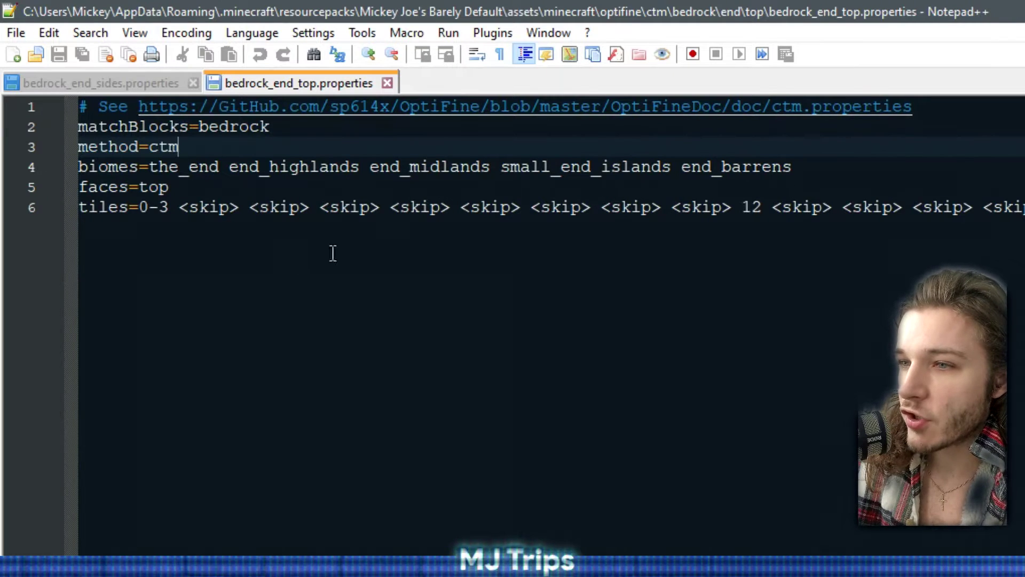
{"action": "left_click_drag", "start_coordinate": [149, 166], "coordinate": [761, 166]}
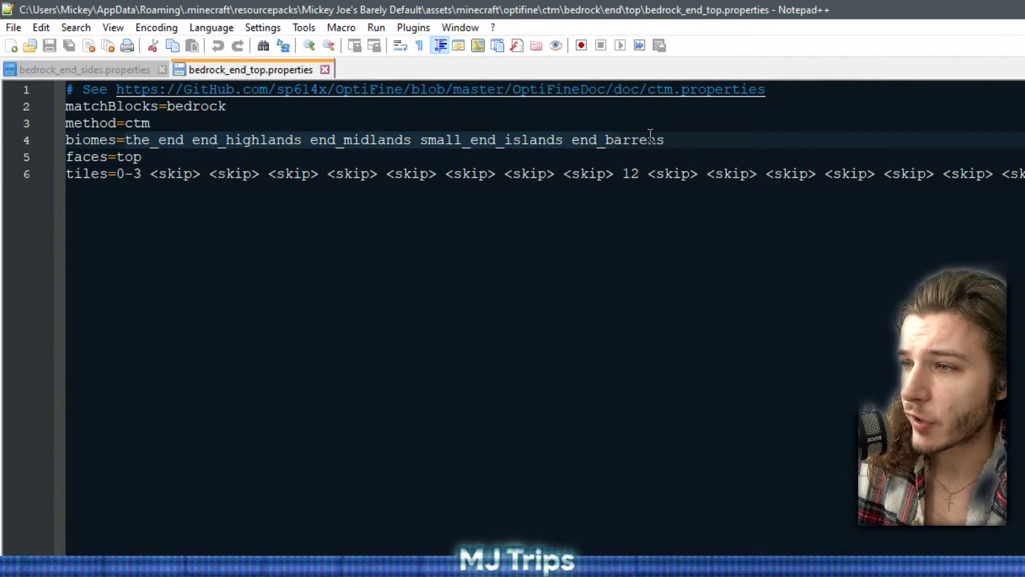
{"action": "left_click_drag", "start_coordinate": [547, 145], "coordinate": [703, 150]}
{"action": "left_click", "coordinate": [688, 141]}
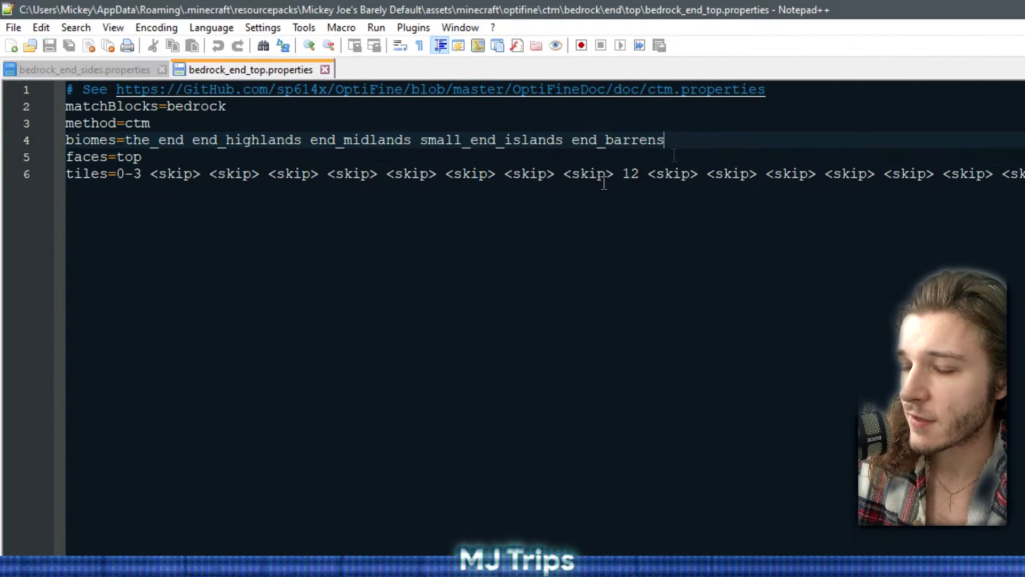
{"action": "left_click_drag", "start_coordinate": [152, 156], "coordinate": [171, 165]}
Step: Compare the faces entry in bedrock_end_sides.properties with the one in bedrock_end_top.properties
{"action": "left_click", "coordinate": [85, 70]}
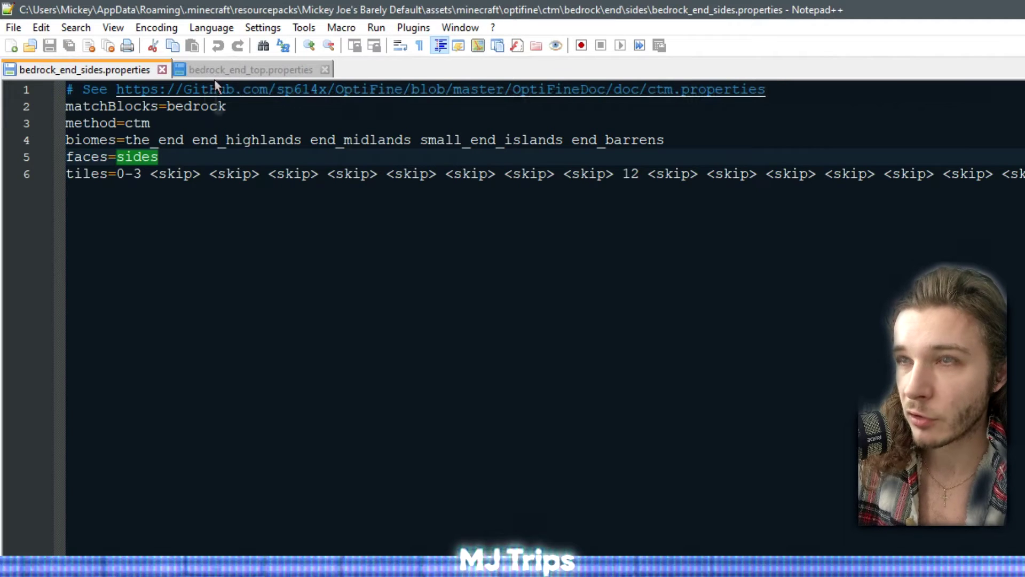
{"action": "left_click", "coordinate": [178, 156]}
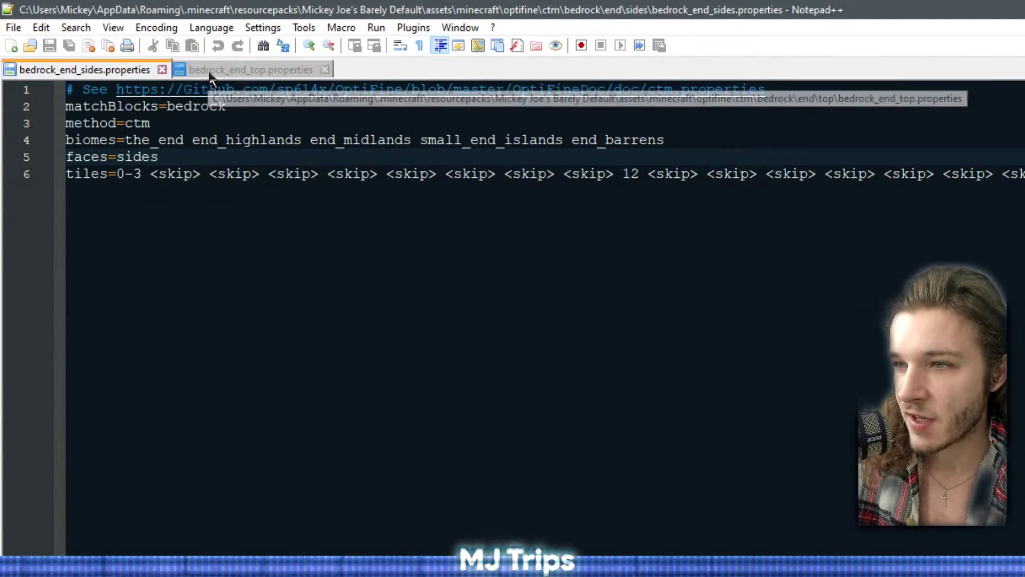
{"action": "left_click", "coordinate": [206, 71]}
{"action": "left_click", "coordinate": [120, 72]}
{"action": "left_click", "coordinate": [227, 72]}
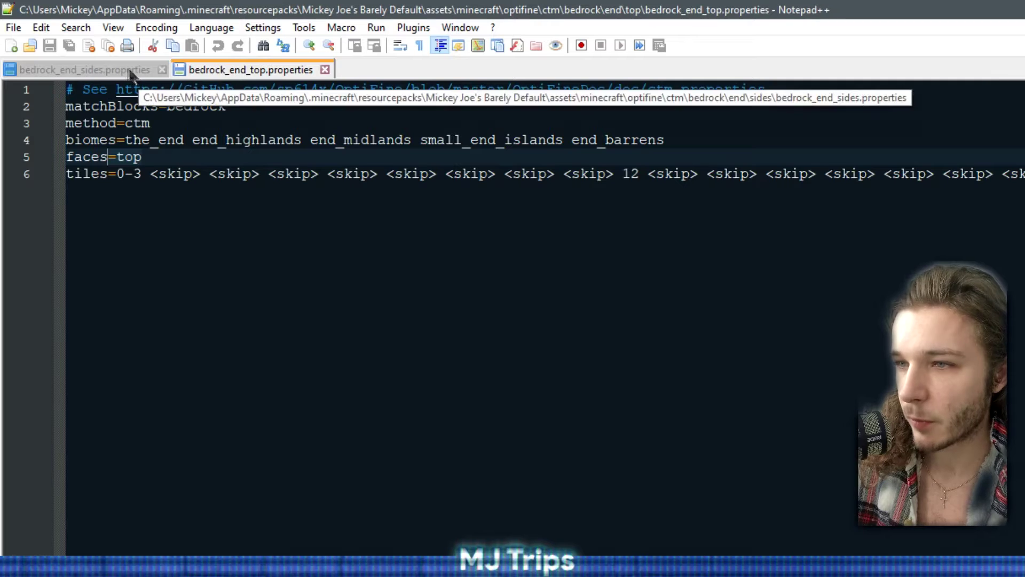
{"action": "left_click", "coordinate": [121, 76]}
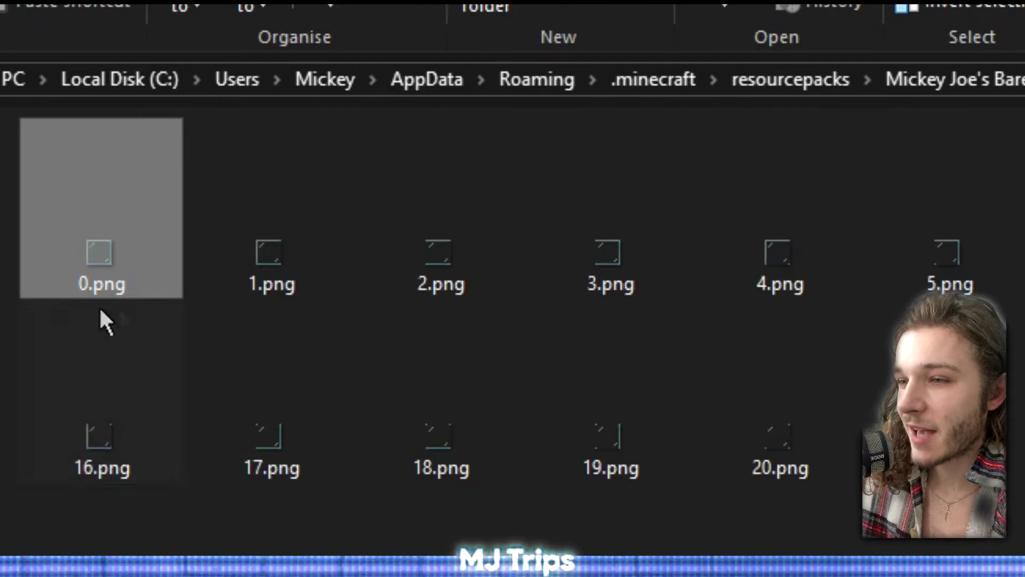
Step: Check the numbered tiles in the ctm glass folder, view the textured bedrock fountain in Minecraft, and pause the game
{"action": "mouse_move", "coordinate": [101, 294]}
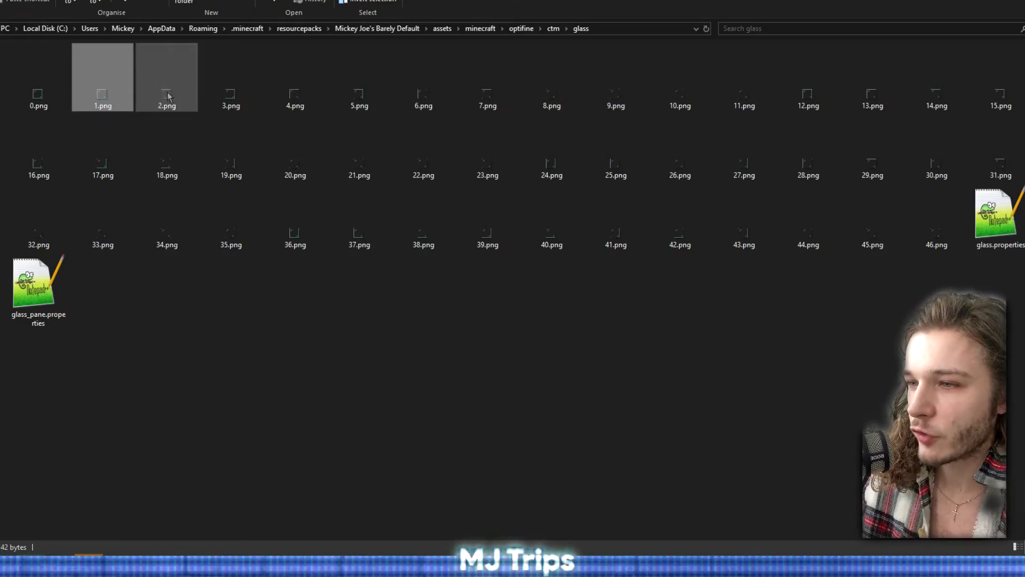
{"action": "left_click", "coordinate": [231, 95]}
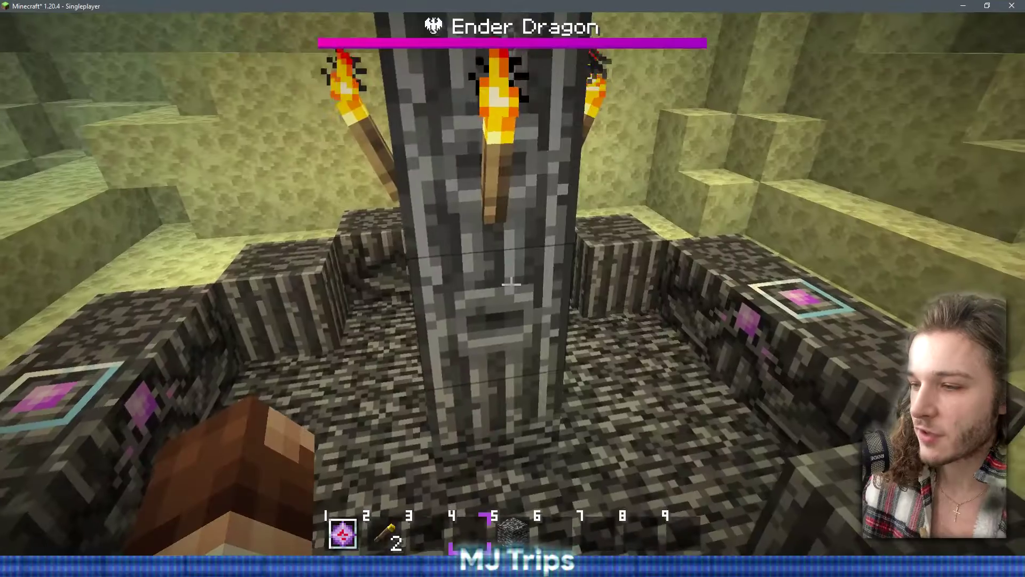
{"action": "key", "text": "5"}
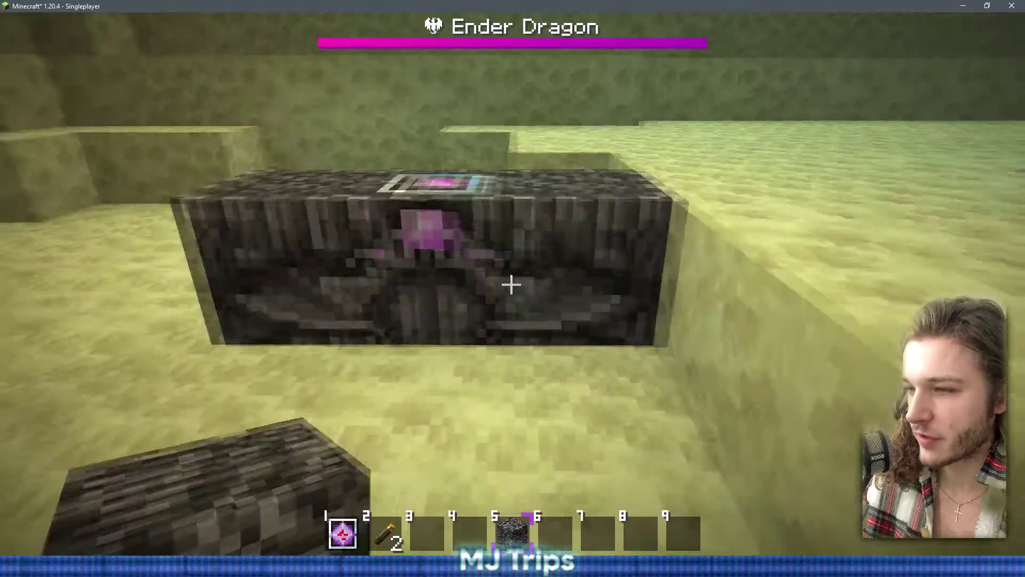
{"action": "key", "text": "Escape"}
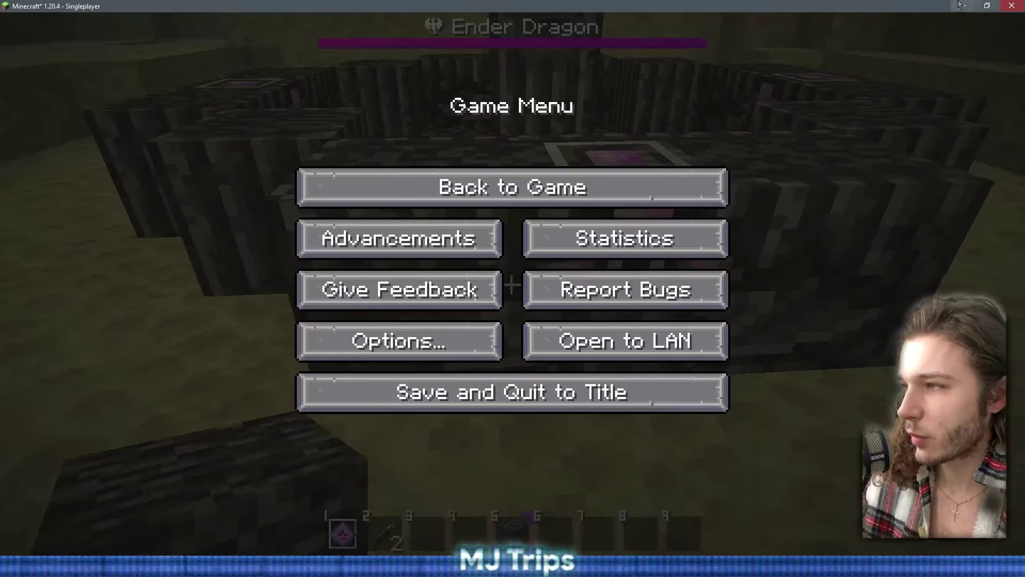
Step: Switch to paint.net and compare the side tiles 1.png, 2.png and 3.png
{"action": "key", "text": "alt+Tab"}
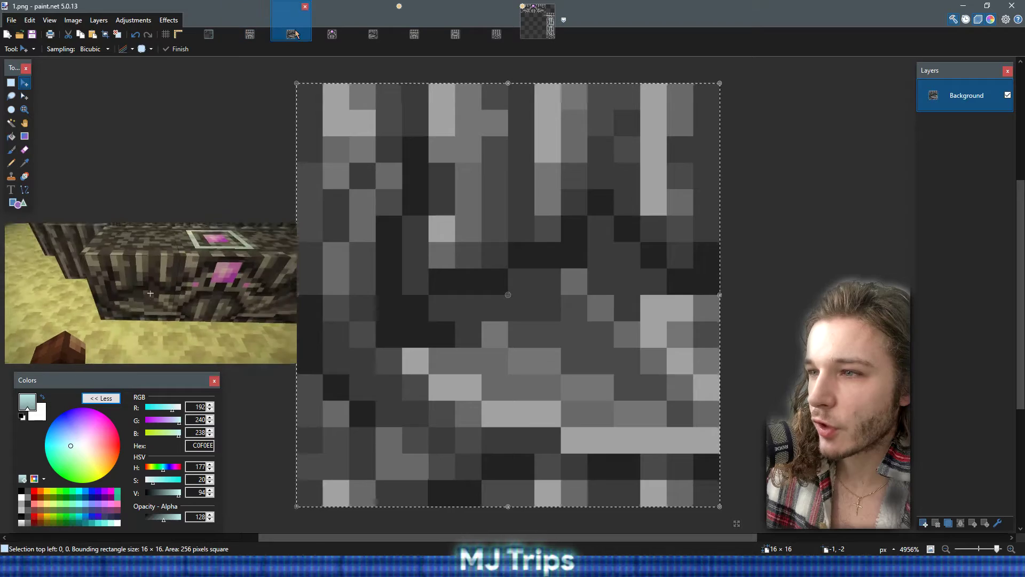
{"action": "left_click", "coordinate": [333, 34]}
{"action": "left_click", "coordinate": [369, 30]}
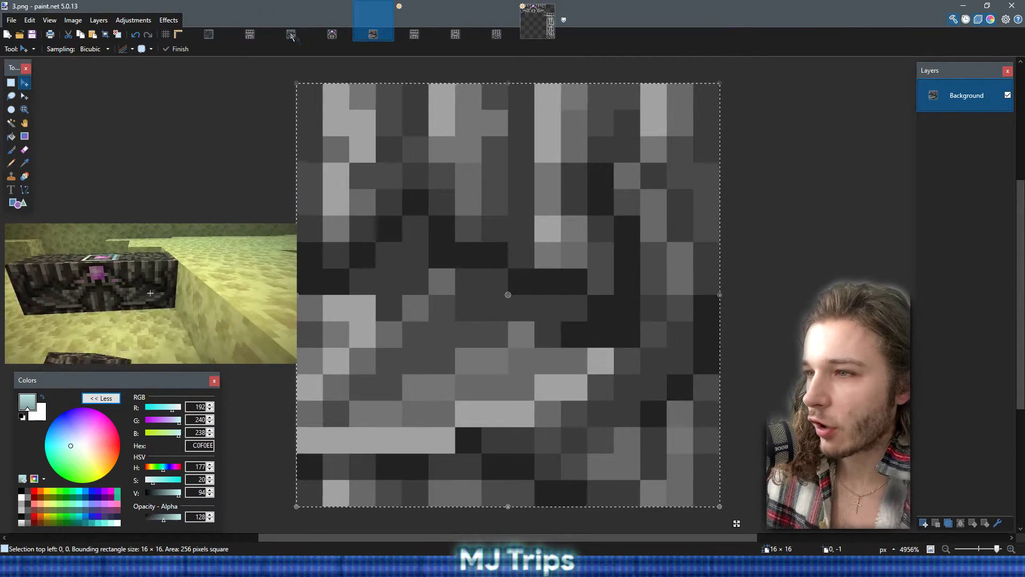
{"action": "left_click", "coordinate": [332, 34]}
{"action": "left_click", "coordinate": [302, 36]}
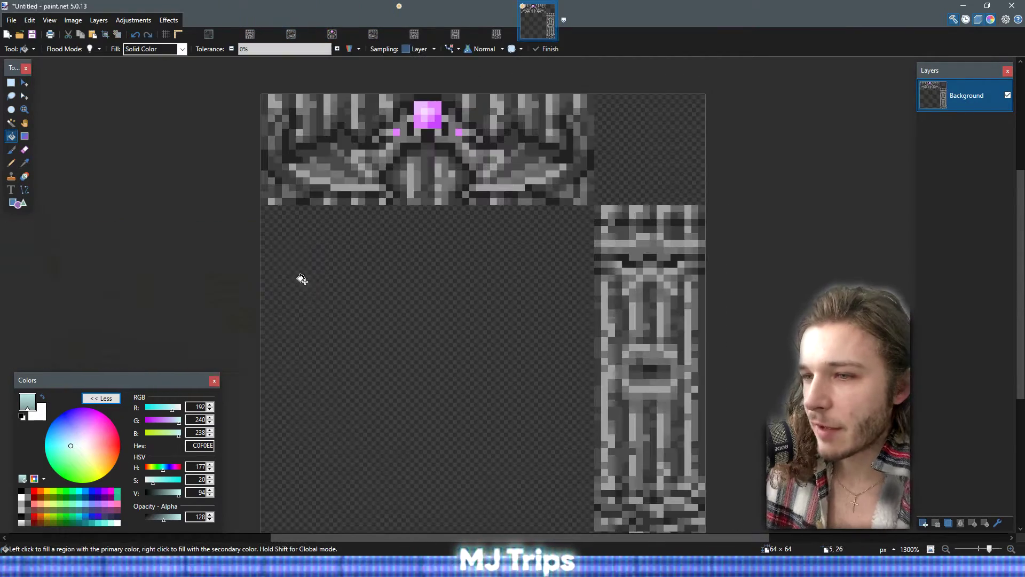
Step: Fill both transparent areas of the untitled 64 × 64 texture sheet with white
{"action": "right_click", "coordinate": [355, 311]}
{"action": "right_click", "coordinate": [653, 153]}
{"action": "key", "text": "s"}
{"action": "scroll", "coordinate": [219, 243], "scroll_direction": "down", "scroll_amount": 1}
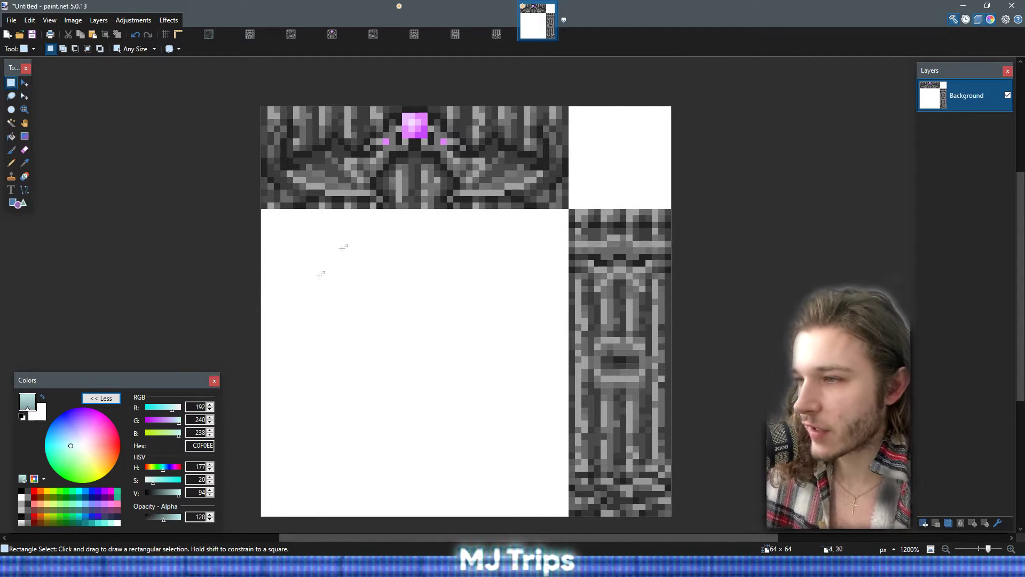
Step: Outline the individual block tiles of the horizontal altar strip and the vertical pillar to check how the sheet divides
{"action": "left_click_drag", "start_coordinate": [261, 107], "coordinate": [362, 205]}
{"action": "left_click_drag", "start_coordinate": [366, 109], "coordinate": [461, 206]}
{"action": "left_click_drag", "start_coordinate": [570, 210], "coordinate": [672, 312]}
{"action": "left_click_drag", "start_coordinate": [570, 314], "coordinate": [669, 413]}
{"action": "left_click_drag", "start_coordinate": [567, 417], "coordinate": [653, 500]}
{"action": "left_click", "coordinate": [653, 499]}
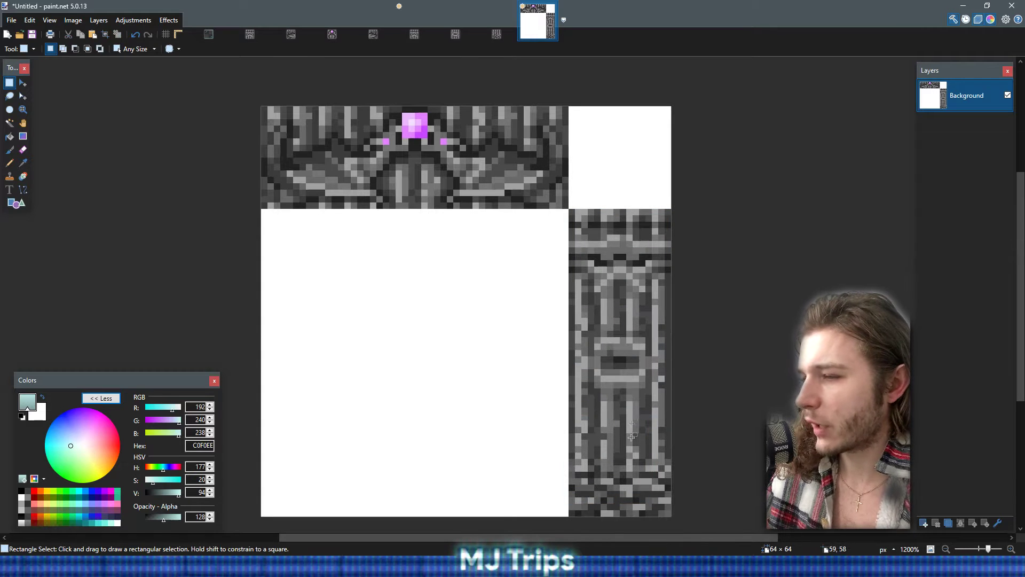
{"action": "left_click", "coordinate": [9, 163]}
{"action": "mouse_move", "coordinate": [587, 426]}
{"action": "left_mouse_down"}
{"action": "mouse_move", "coordinate": [641, 411]}
{"action": "mouse_move", "coordinate": [586, 264]}
{"action": "left_mouse_up"}
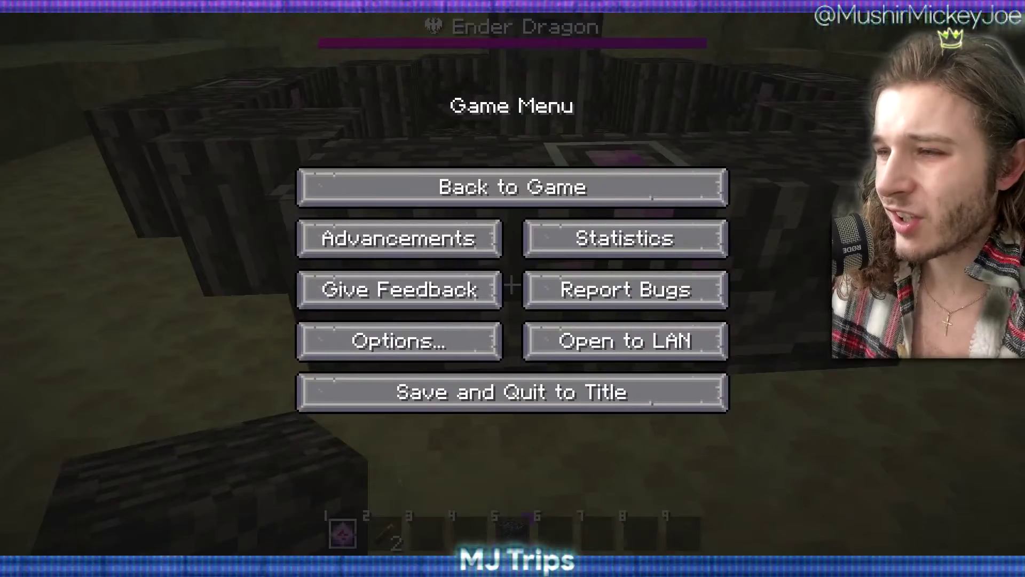
Step: Return to the Minecraft world and view the fountain's carved altar and surroundings with the End Crystal in hand
{"action": "key", "text": "Escape"}
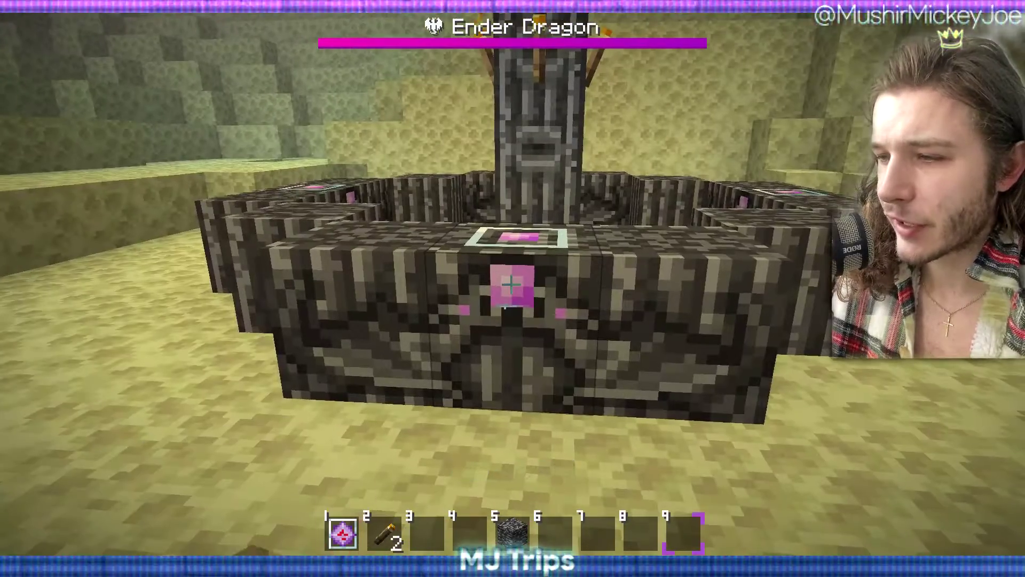
{"action": "key", "text": "1"}
{"action": "key", "text": "s"}
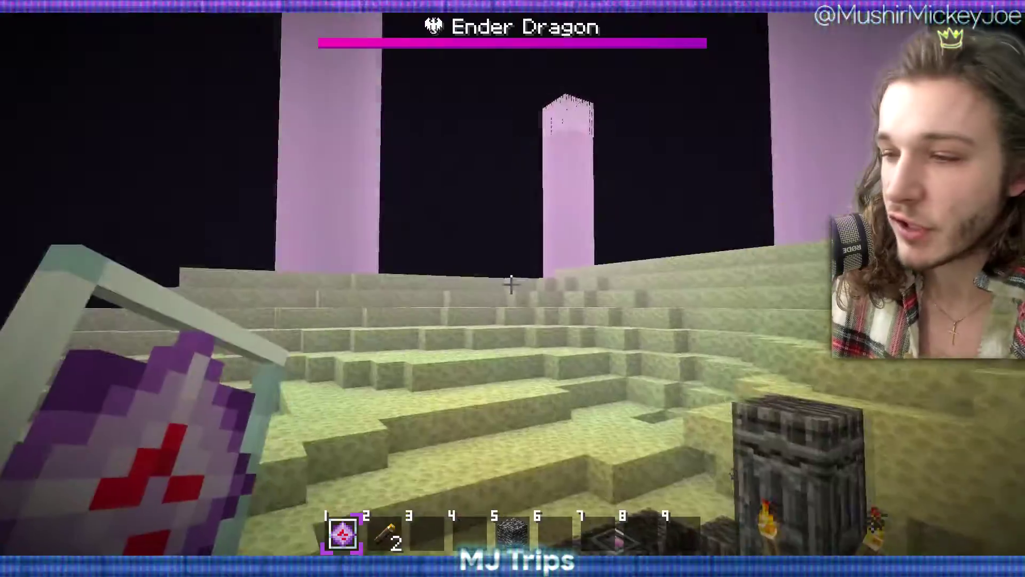
{"action": "key", "text": "w"}
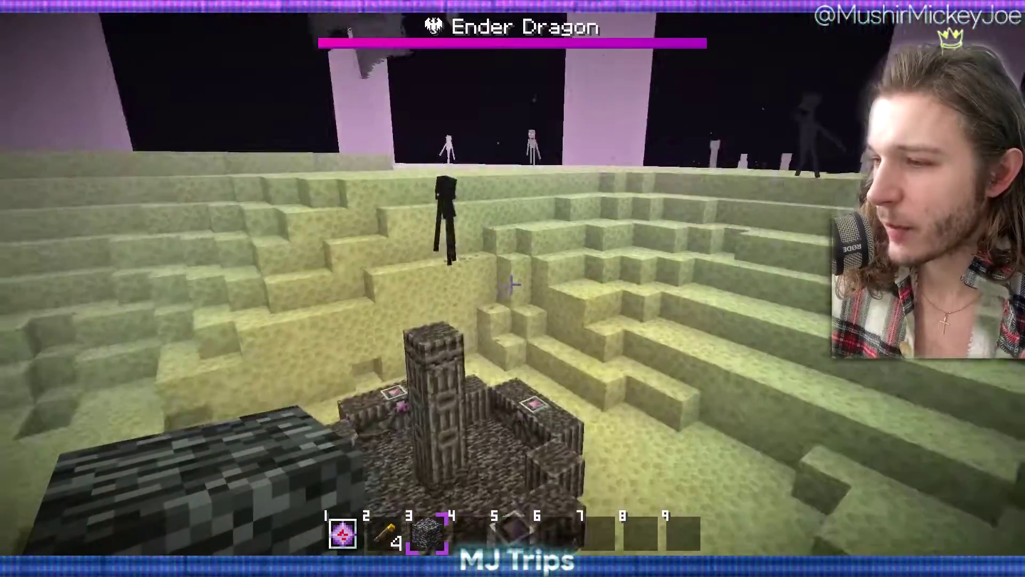
Step: Move around the End fountain to inspect the connected textures on its pillar, rim and four altars
{"action": "key", "text": "w"}
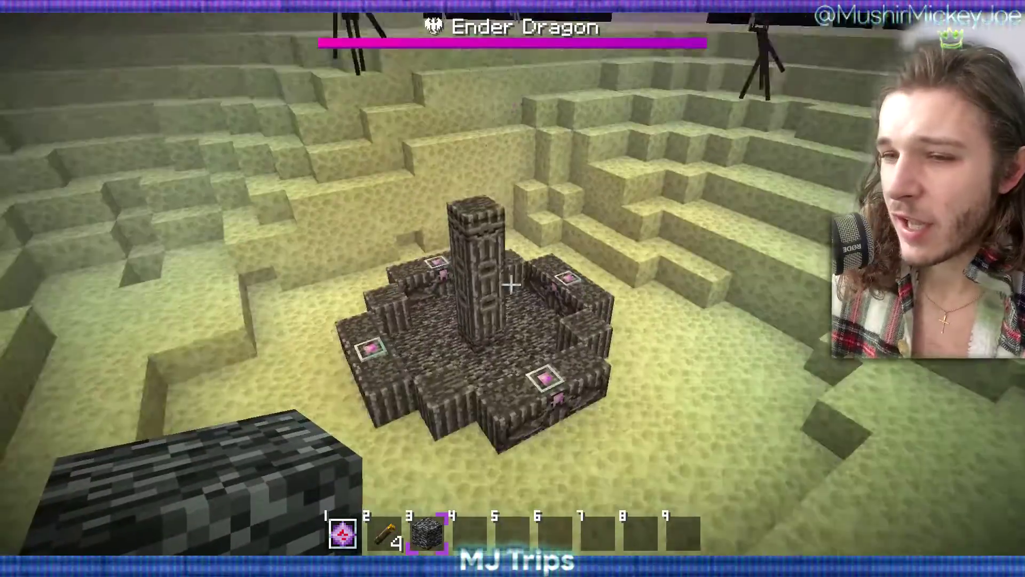
{"action": "key", "text": "w"}
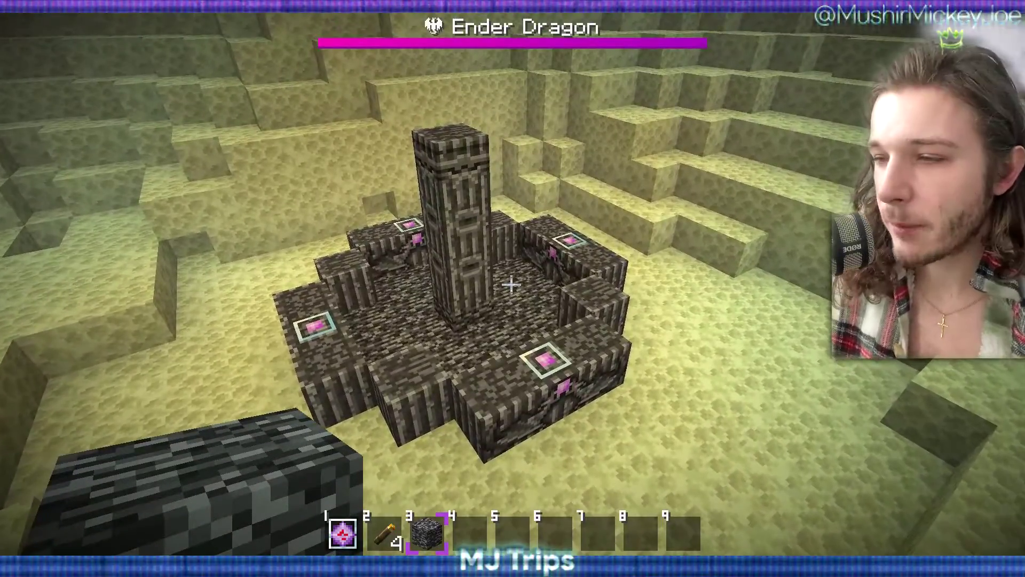
{"action": "key", "text": "a"}
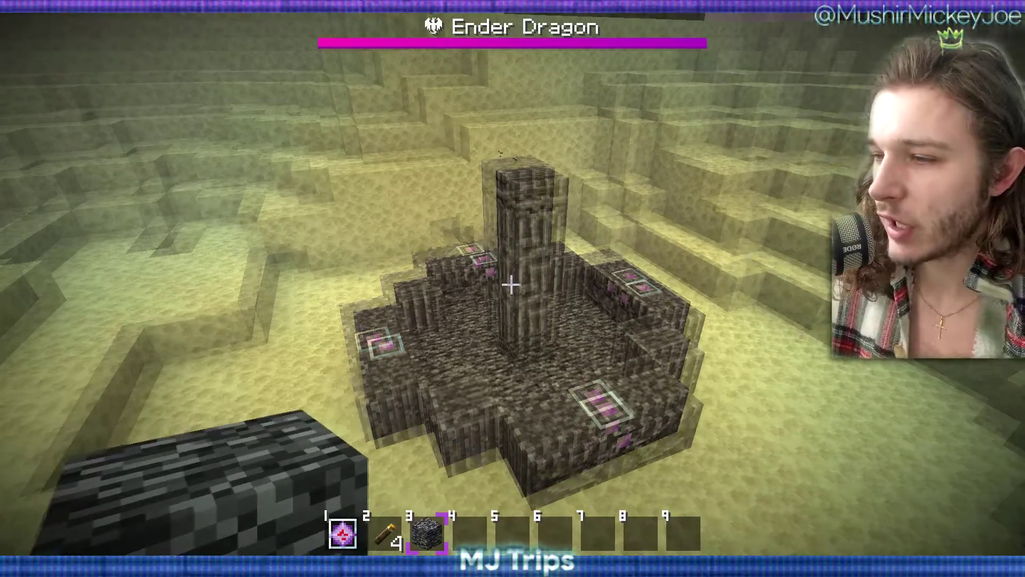
{"action": "key", "text": "w"}
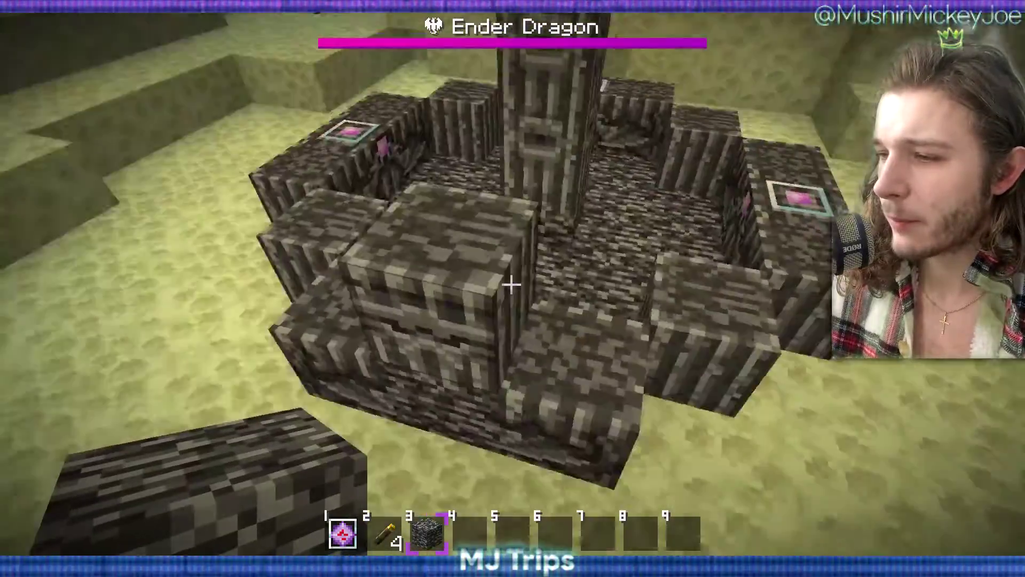
{"action": "key", "text": "w"}
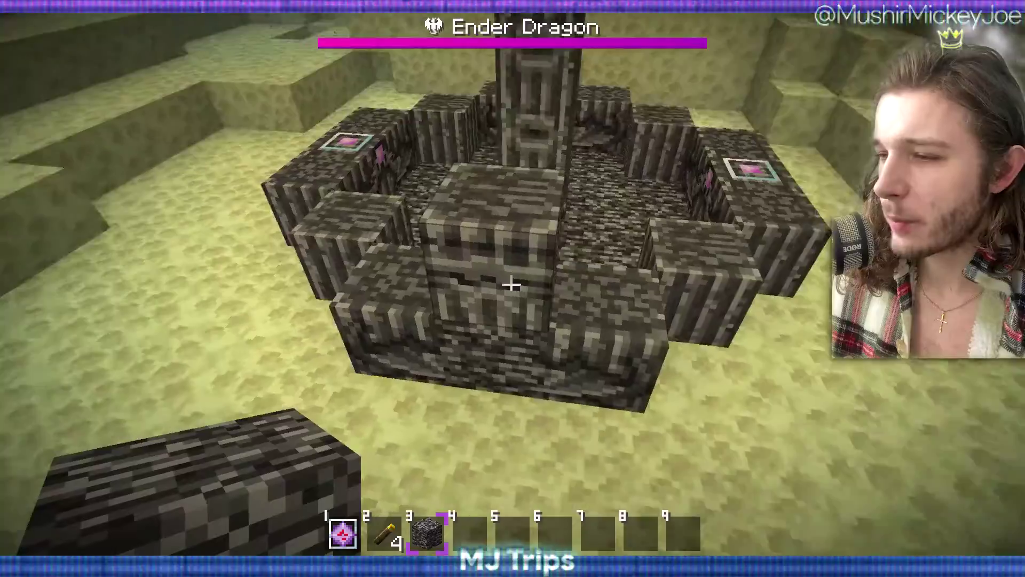
Step: Test a bedrock block on the middle of one altar and place End Crystals on the fountain's four gem blocks
{"action": "right_click", "coordinate": [512, 285]}
{"action": "scroll", "coordinate": [512, 285], "scroll_direction": "up", "scroll_amount": 2}
{"action": "right_click", "coordinate": [512, 285]}
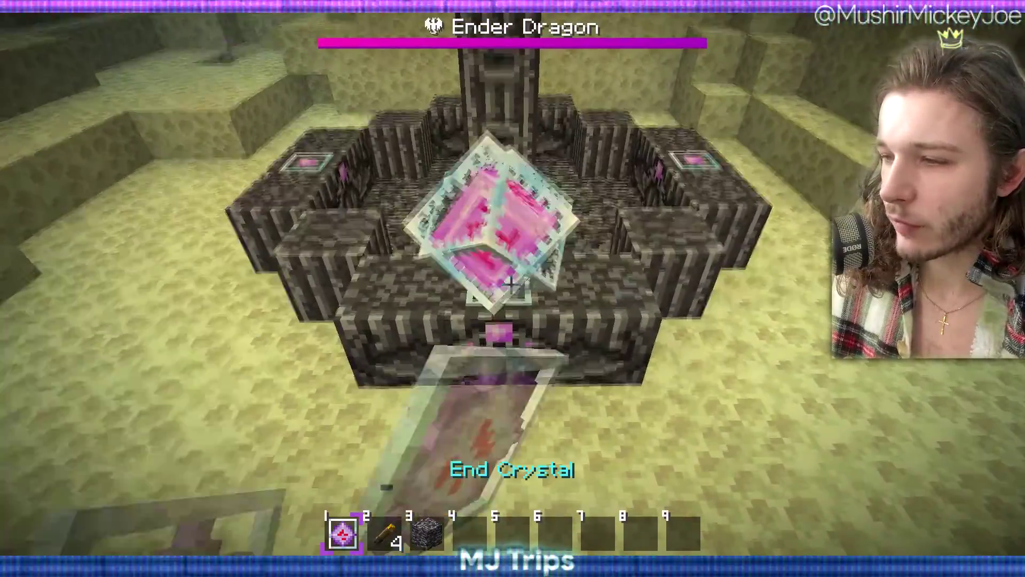
{"action": "key", "text": "w"}
{"action": "right_click", "coordinate": [512, 284]}
{"action": "right_click", "coordinate": [512, 285]}
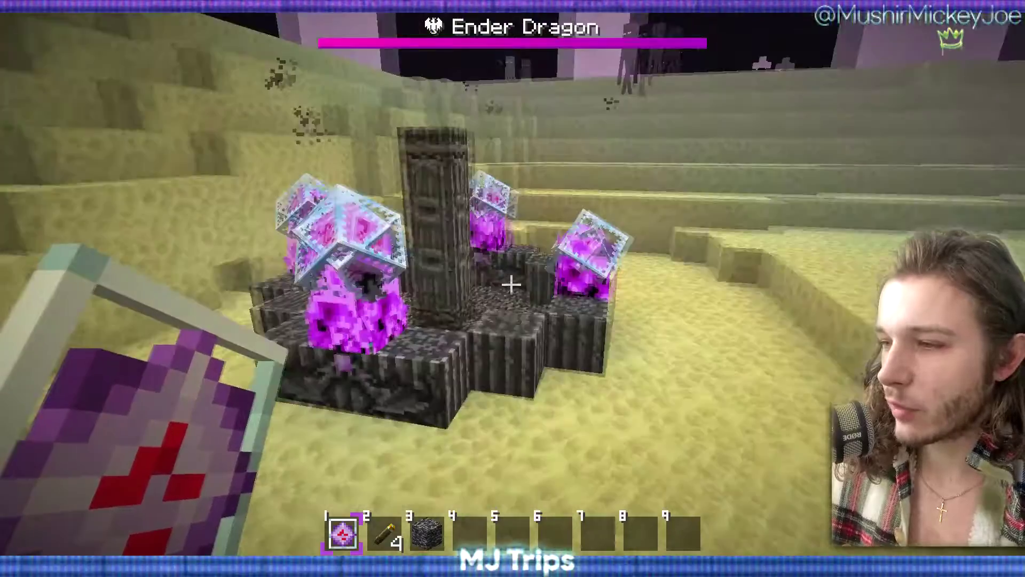
Step: Switch from the fountain in Minecraft to bedrock_end_sides.properties in Notepad++ and review the tiles line through entry 36
{"action": "key", "text": "w"}
{"action": "key", "text": "e"}
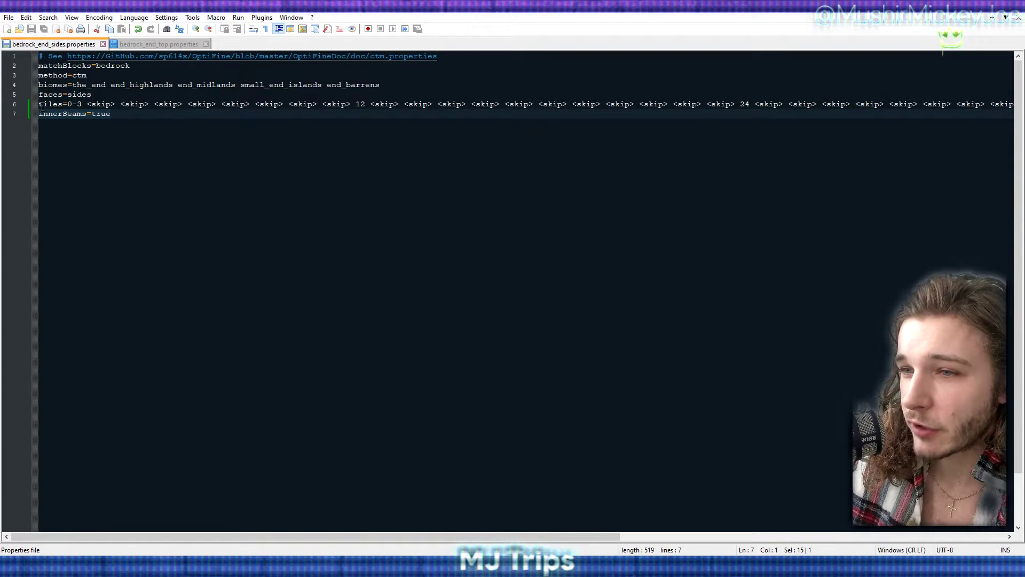
{"action": "left_click_drag", "start_coordinate": [68, 104], "coordinate": [1018, 105]}
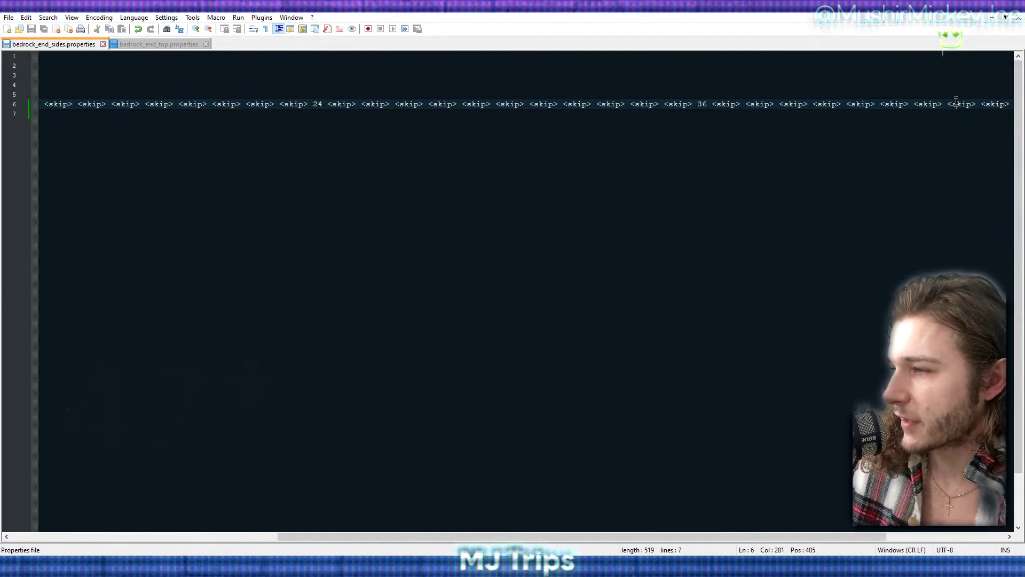
{"action": "mouse_move", "coordinate": [809, 265]}
{"action": "left_mouse_down"}
{"action": "mouse_move", "coordinate": [694, 275]}
{"action": "mouse_move", "coordinate": [799, 275]}
{"action": "left_mouse_up"}
{"action": "left_click", "coordinate": [21, 268]}
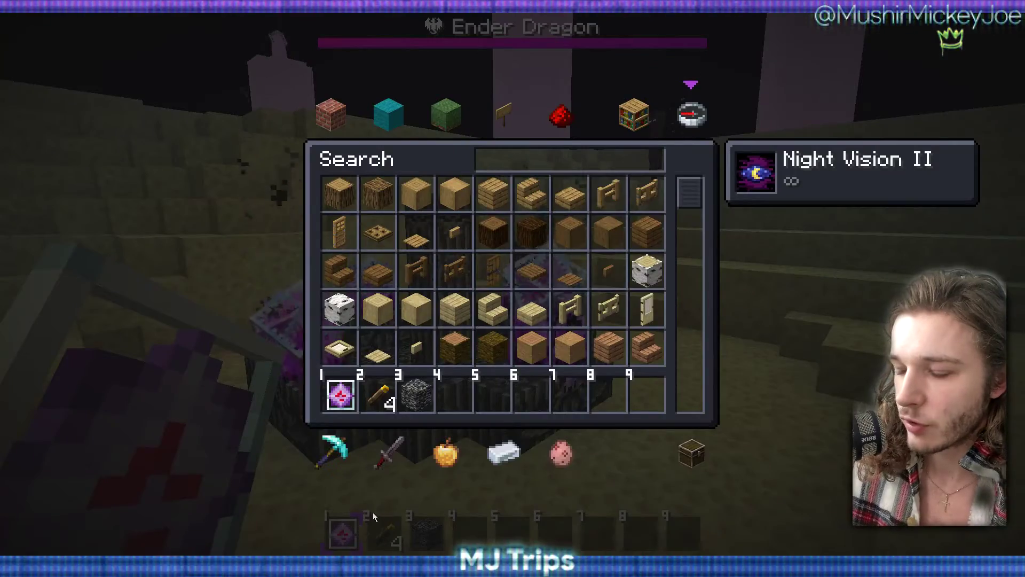
Step: View the fountain in Minecraft again and trace the tiles line in bedrock_end_sides.properties back from 36 to the 0-3 range
{"action": "key", "text": "e"}
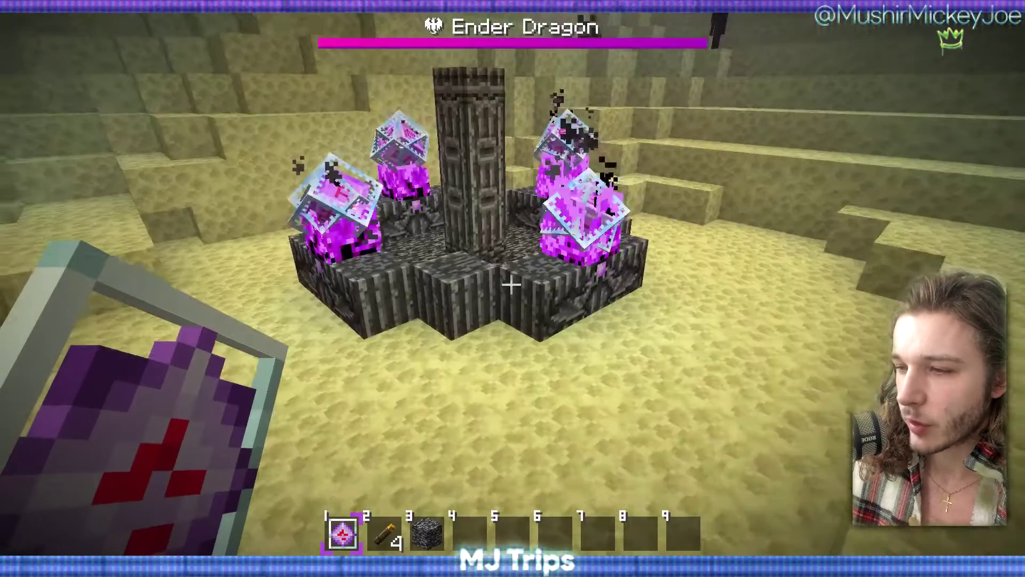
{"action": "key", "text": "w"}
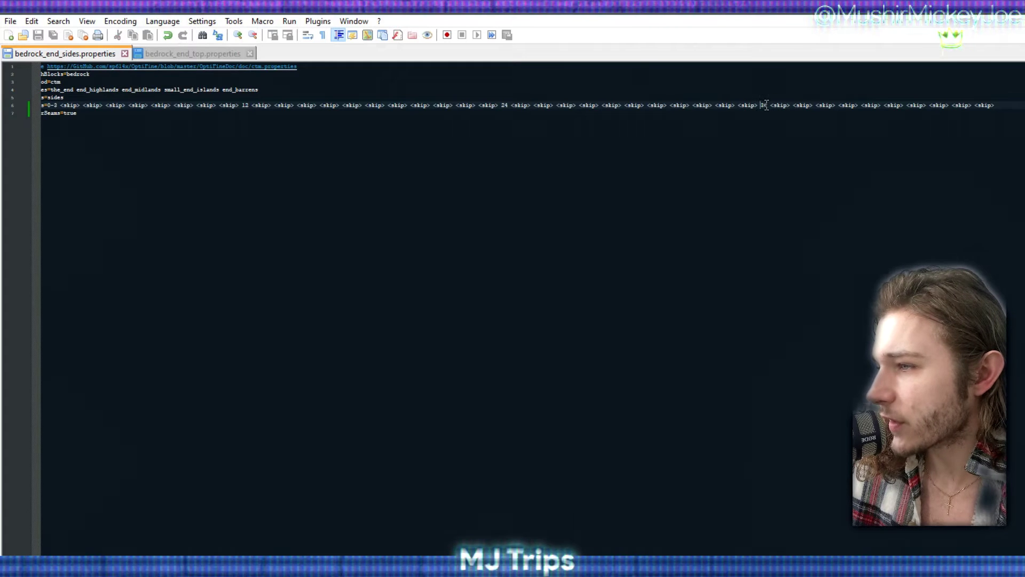
{"action": "left_click", "coordinate": [494, 104]}
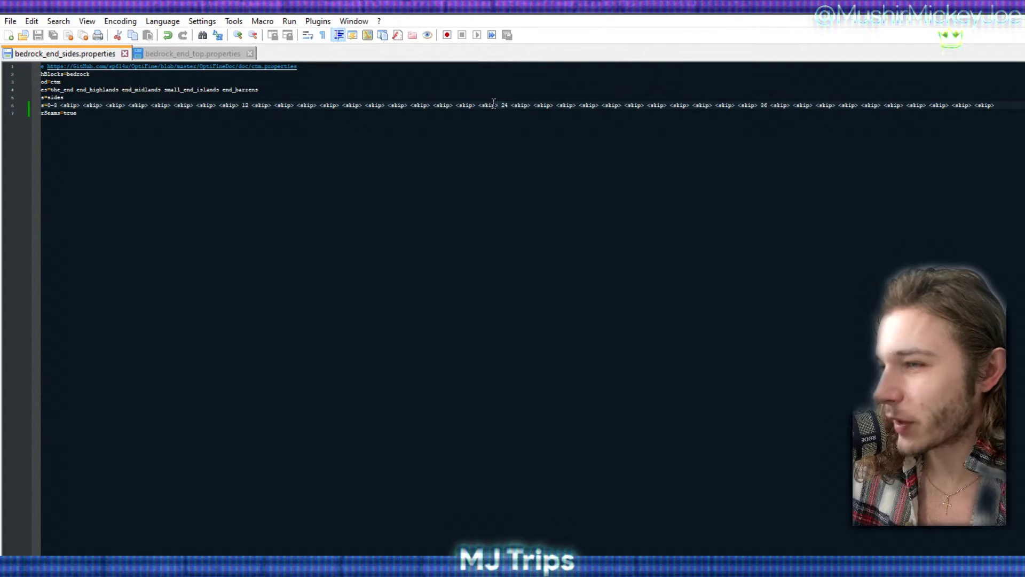
{"action": "left_click", "coordinate": [55, 106]}
{"action": "scroll", "coordinate": [63, 120], "scroll_direction": "up", "scroll_amount": 6}
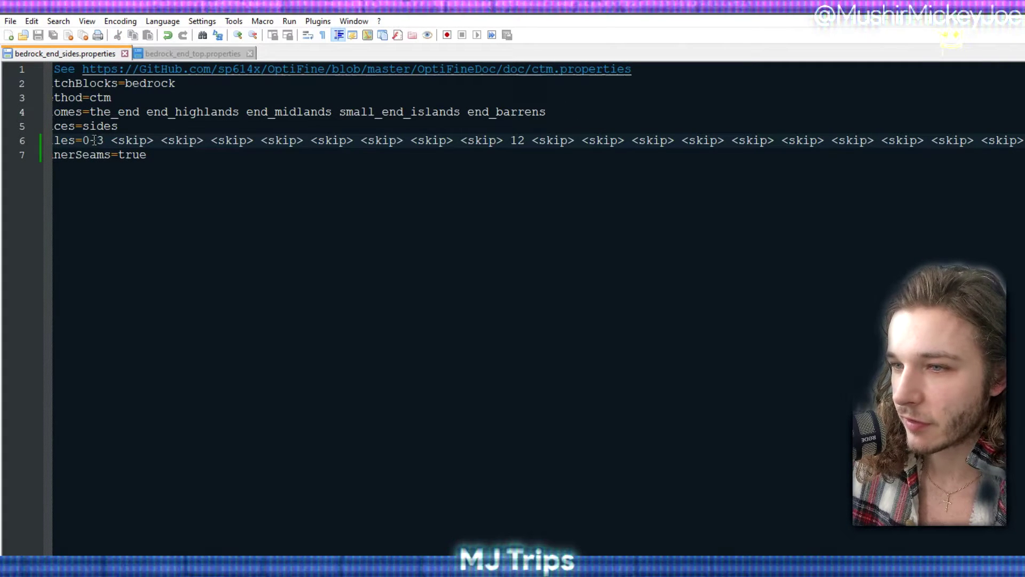
Step: Examine the 0-3 range at the start of the tiles line and the <skip> entries that follow it
{"action": "left_click", "coordinate": [153, 235]}
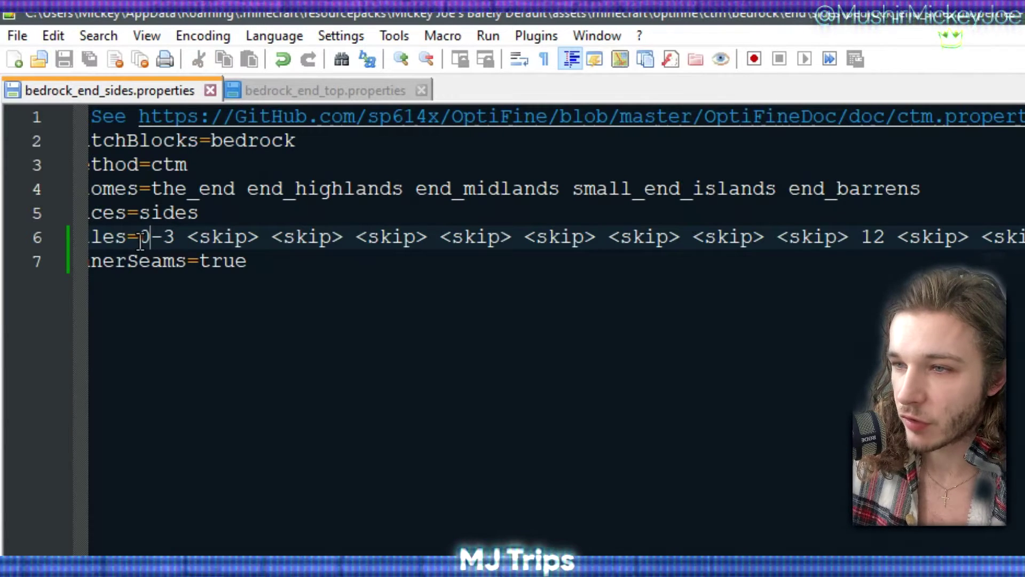
{"action": "left_click", "coordinate": [188, 239]}
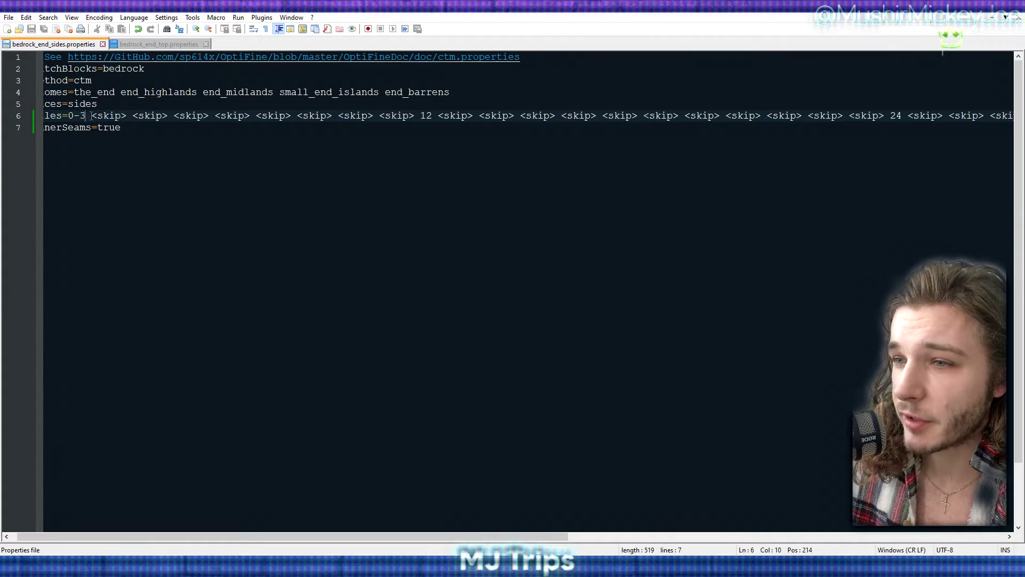
{"action": "left_click_drag", "start_coordinate": [434, 105], "coordinate": [40, 116]}
{"action": "left_click", "coordinate": [143, 343]}
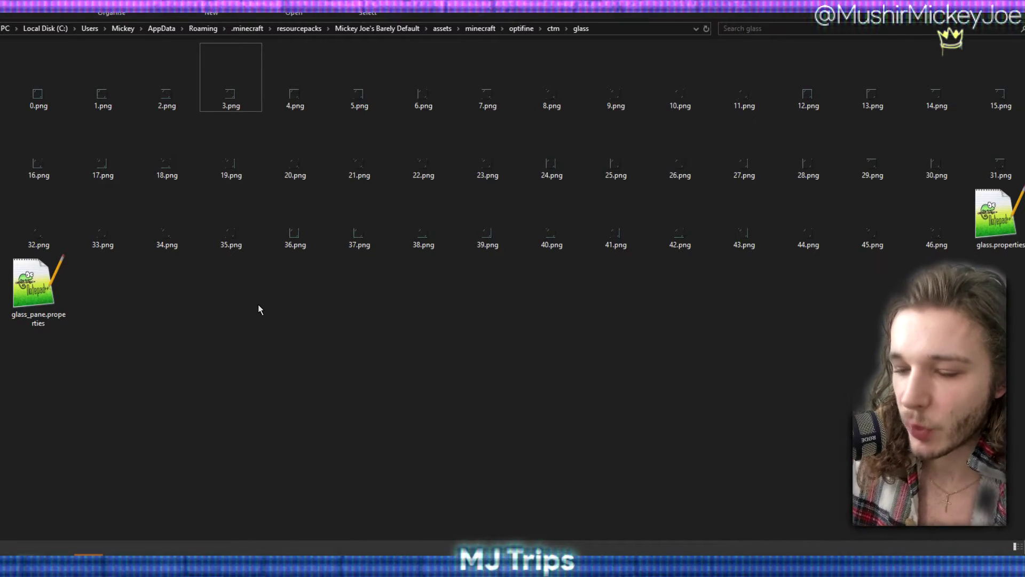
Step: Compare the first <skip> entry after 0-3 with the numbered tile images in the ctm glass folder
{"action": "key", "text": "alt+Tab"}
{"action": "left_click_drag", "start_coordinate": [400, 408], "coordinate": [410, 405]}
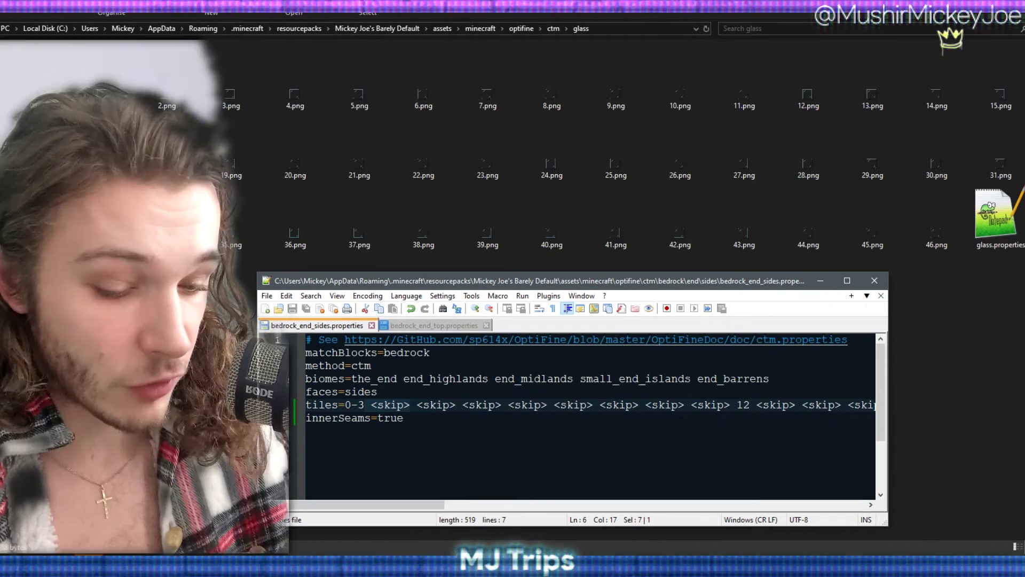
{"action": "left_click", "coordinate": [251, 565]}
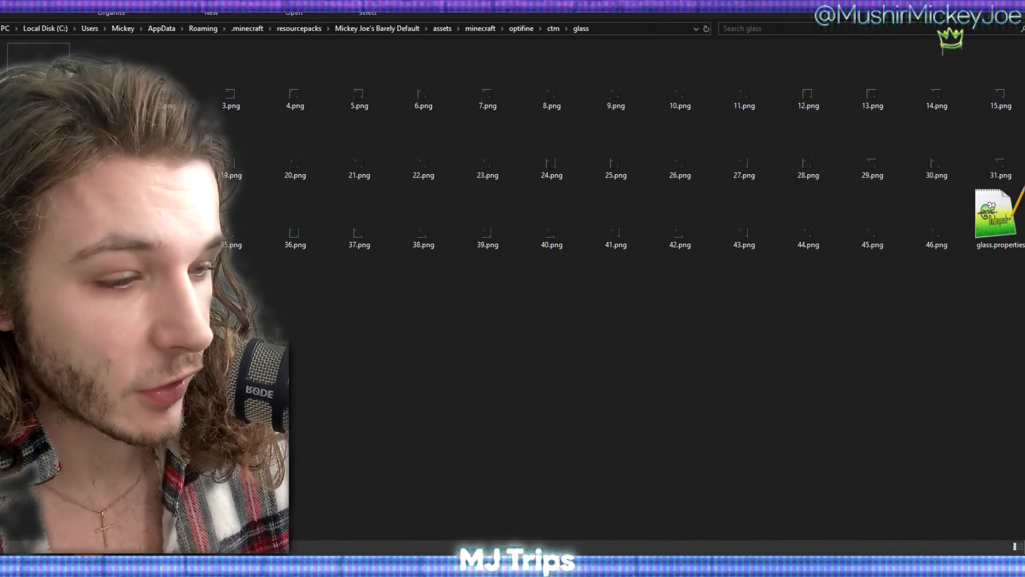